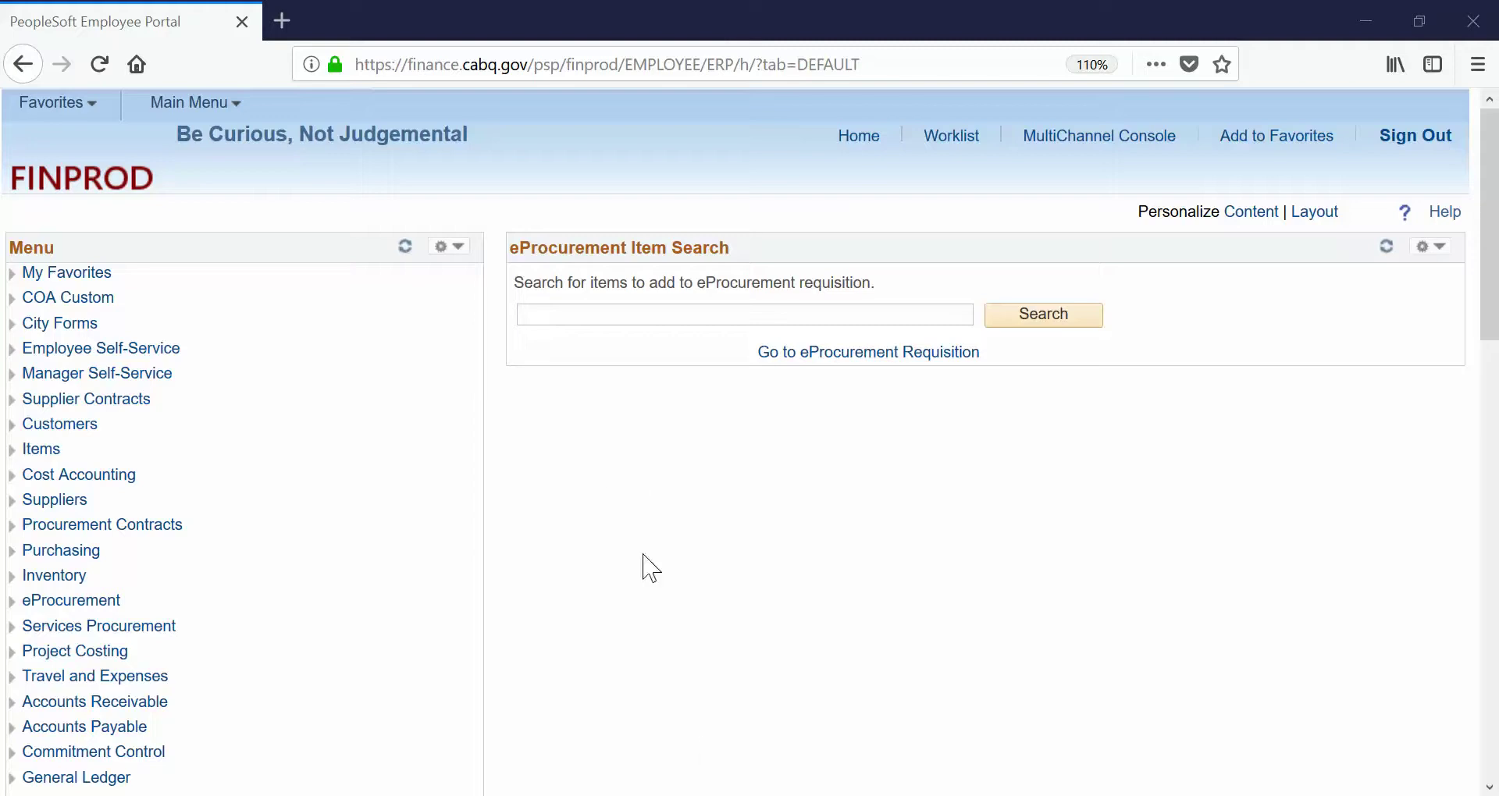
# Open Manage Requisitions under eProcurement and review its default search criteria and requisition list.
pyautogui.click(227, 106)
pyautogui.moveTo(261, 449)
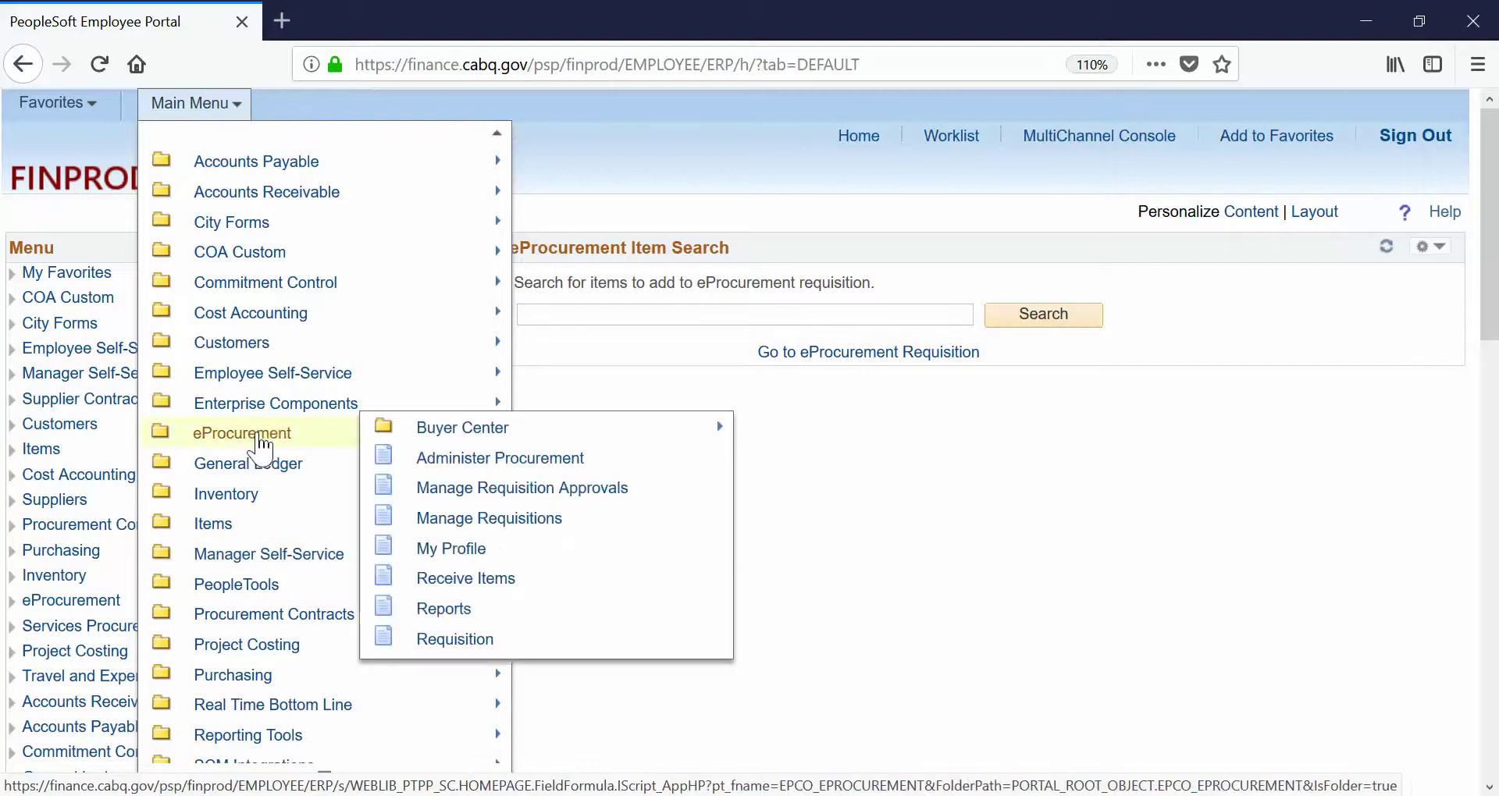
pyautogui.click(545, 522)
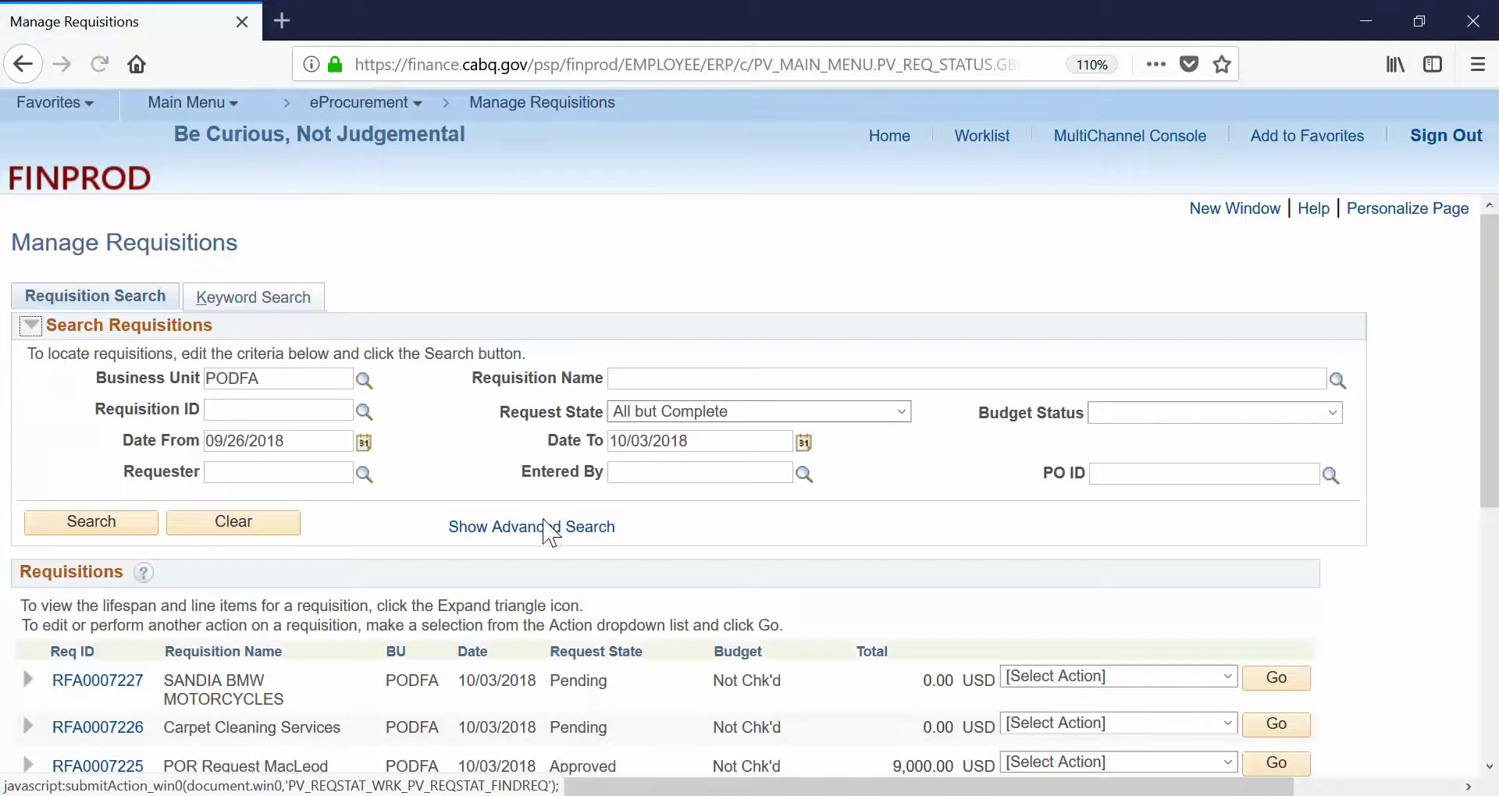
pyautogui.scroll(-3, 448, 469)
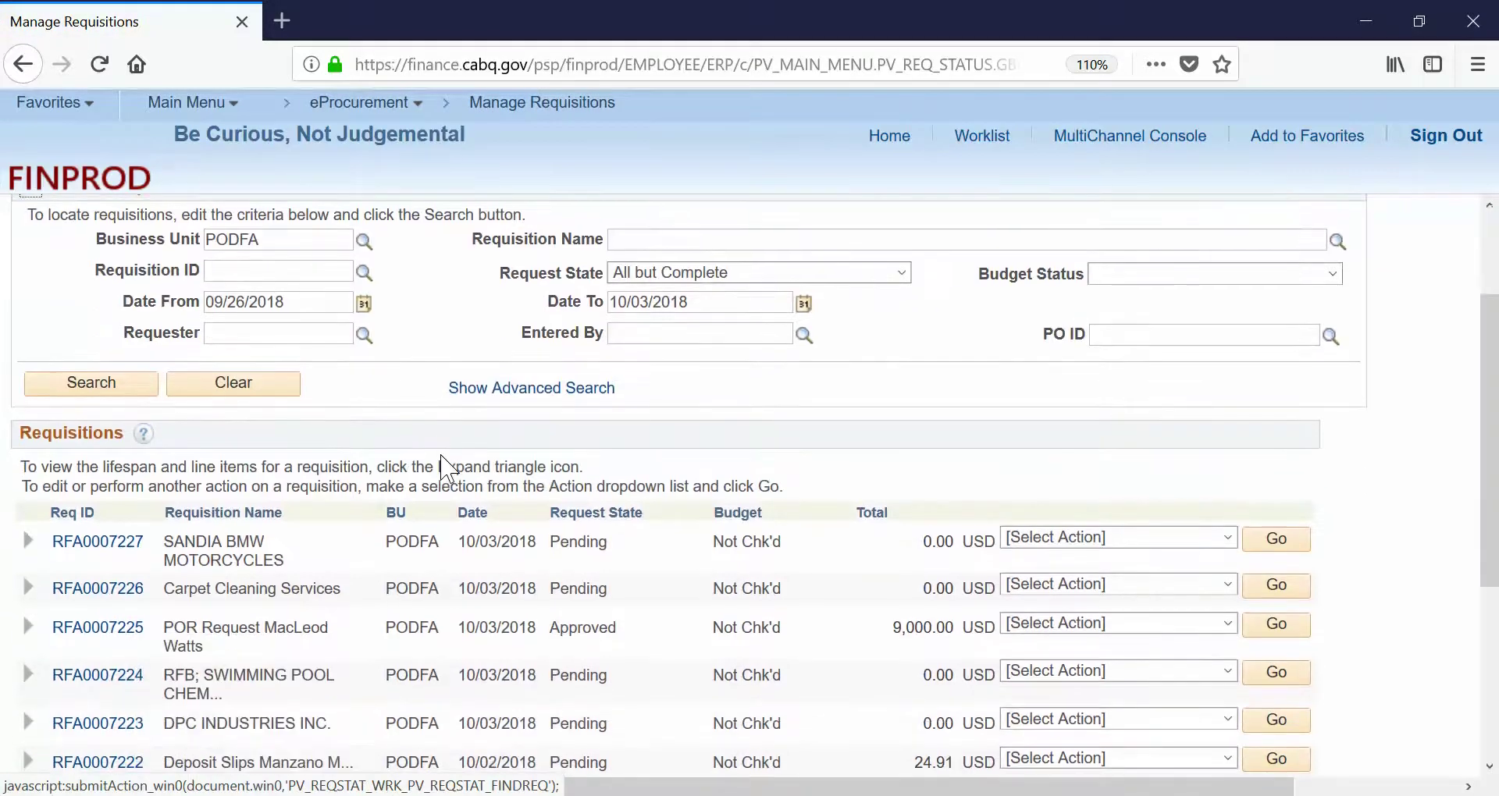
pyautogui.scroll(2, 443, 337)
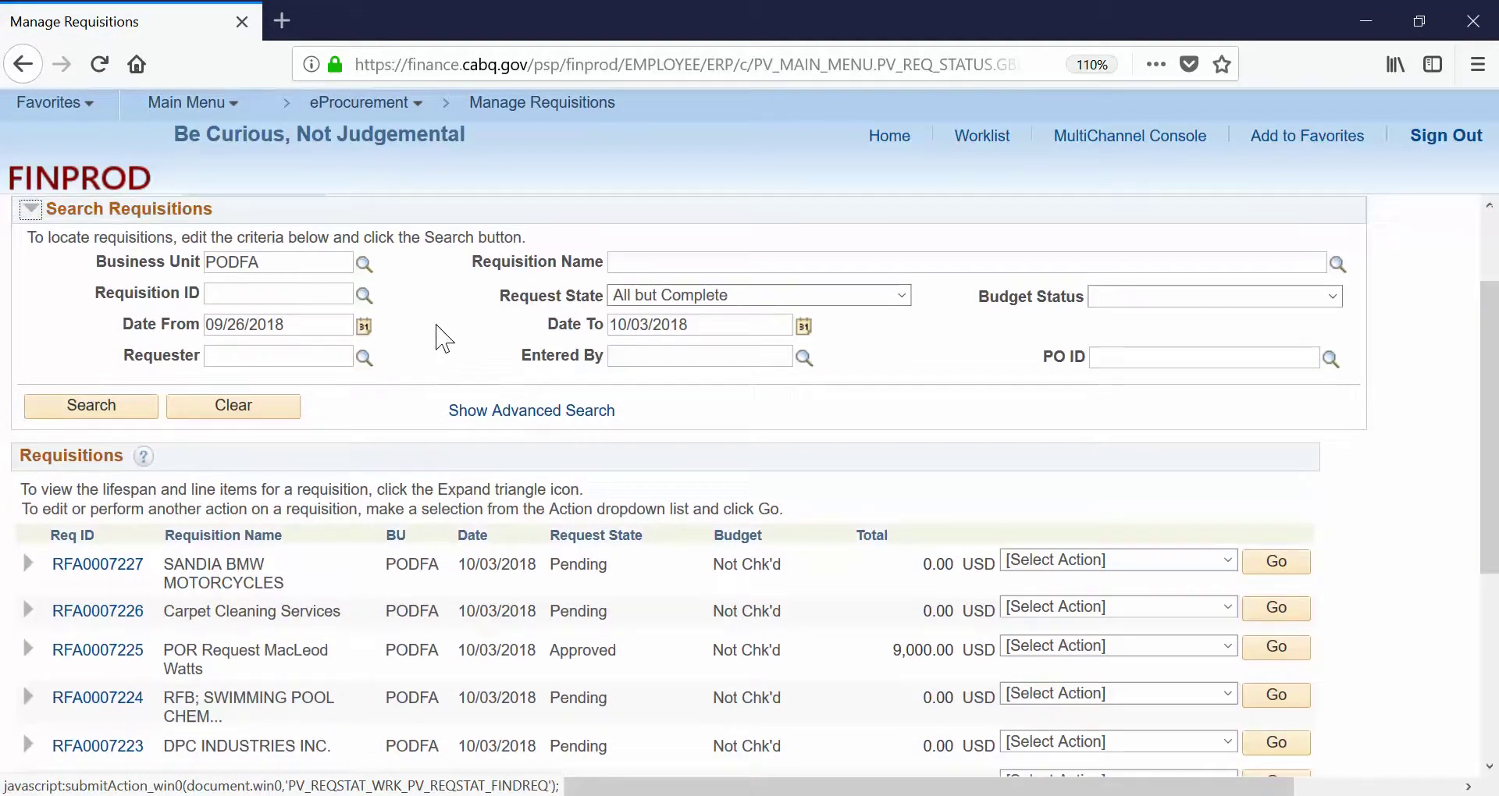
pyautogui.scroll(2, 443, 359)
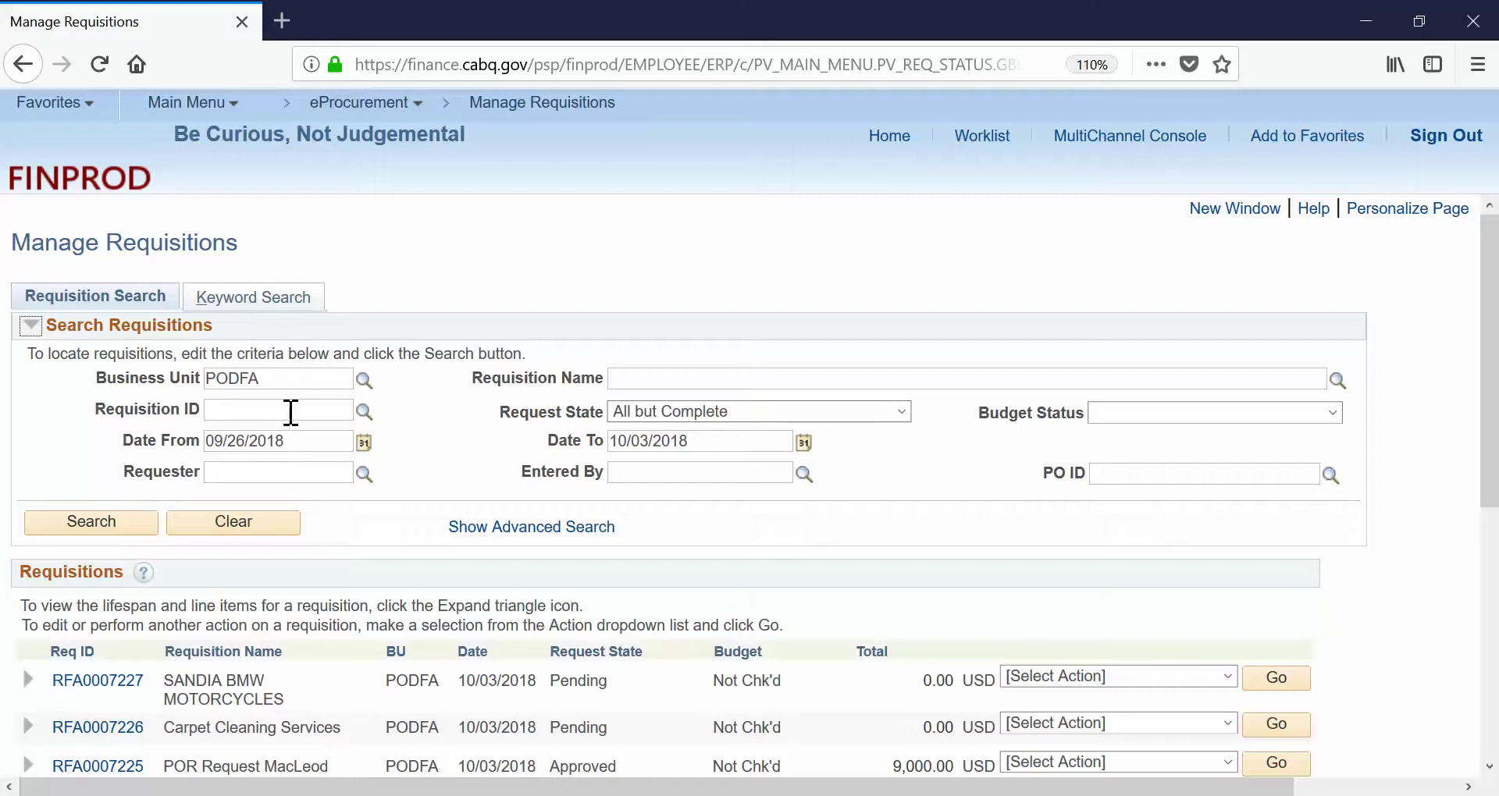
pyautogui.scroll(-5, 646, 556)
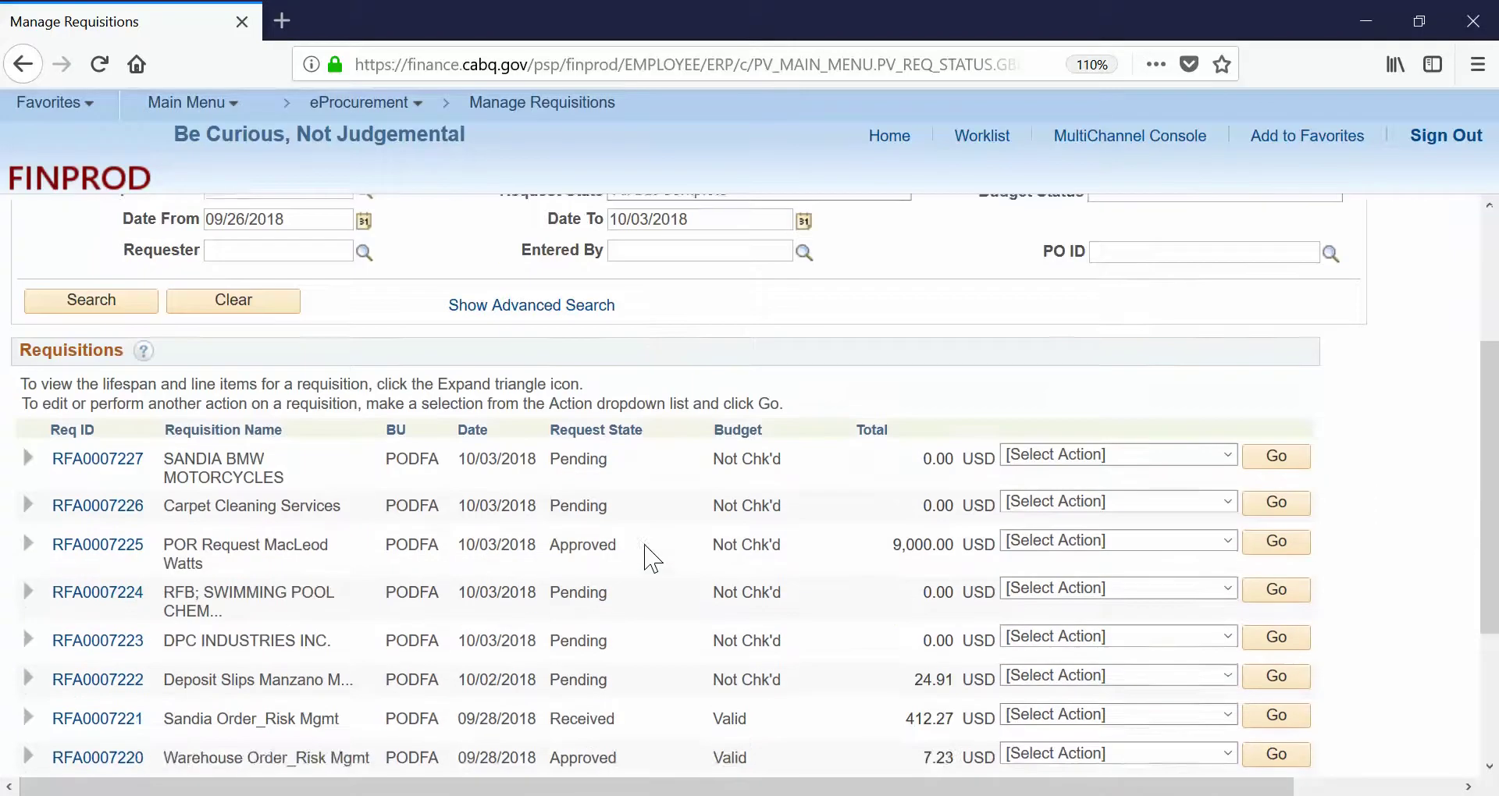
pyautogui.scroll(5, 651, 557)
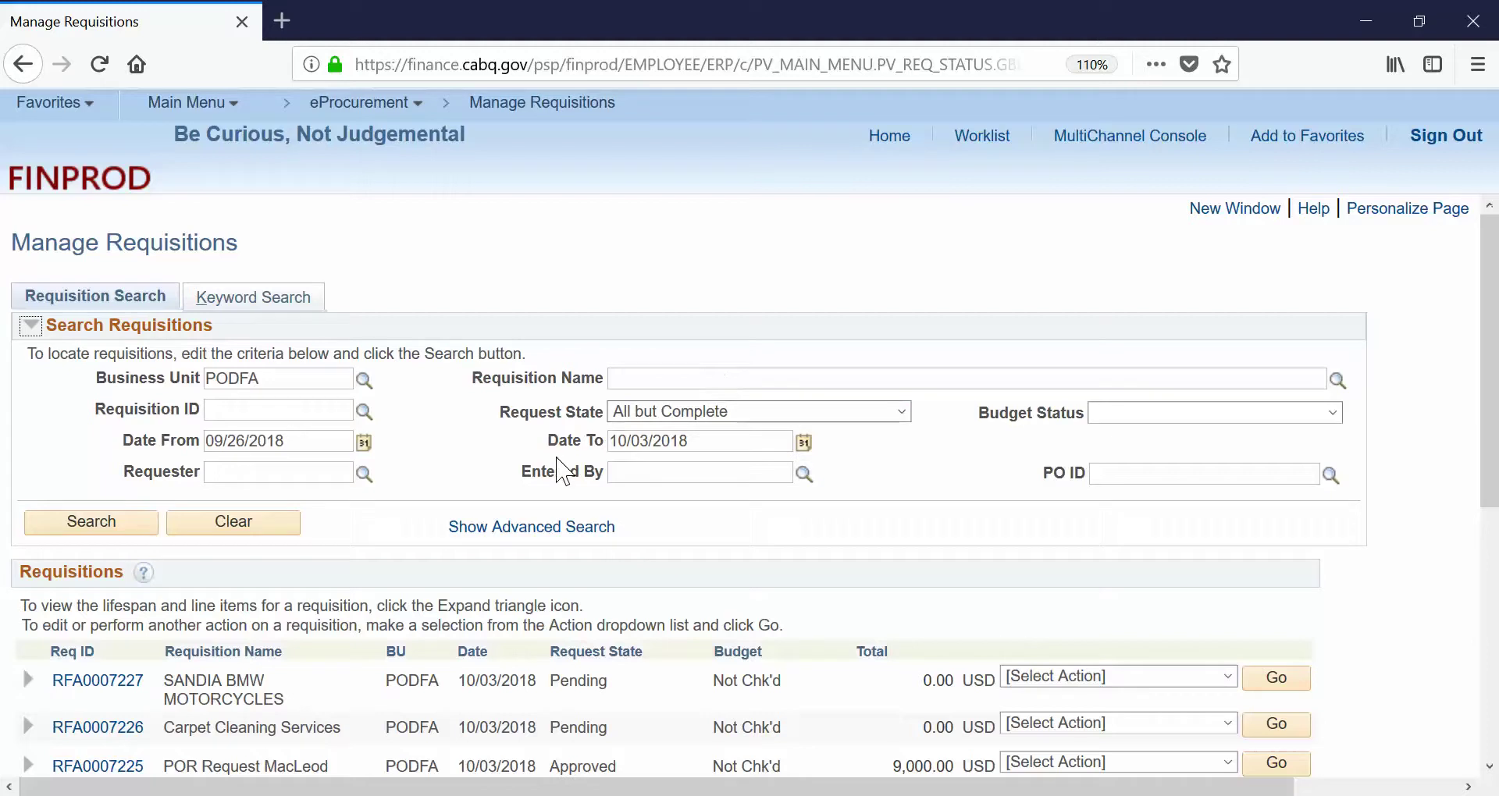
# Clear all of the prefilled requisition search criteria.
pyautogui.click(227, 524)
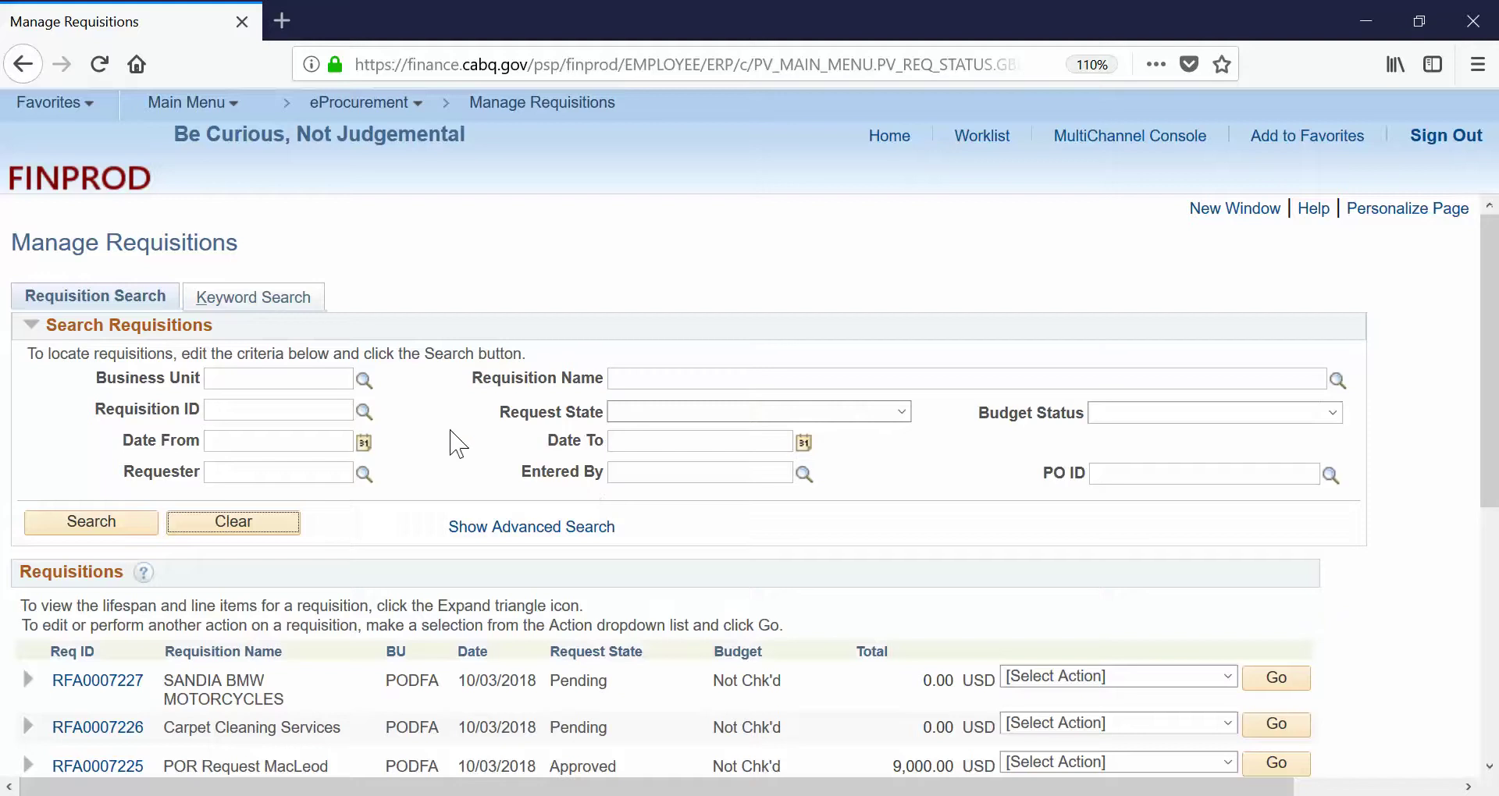
pyautogui.scroll(-3, 456, 444)
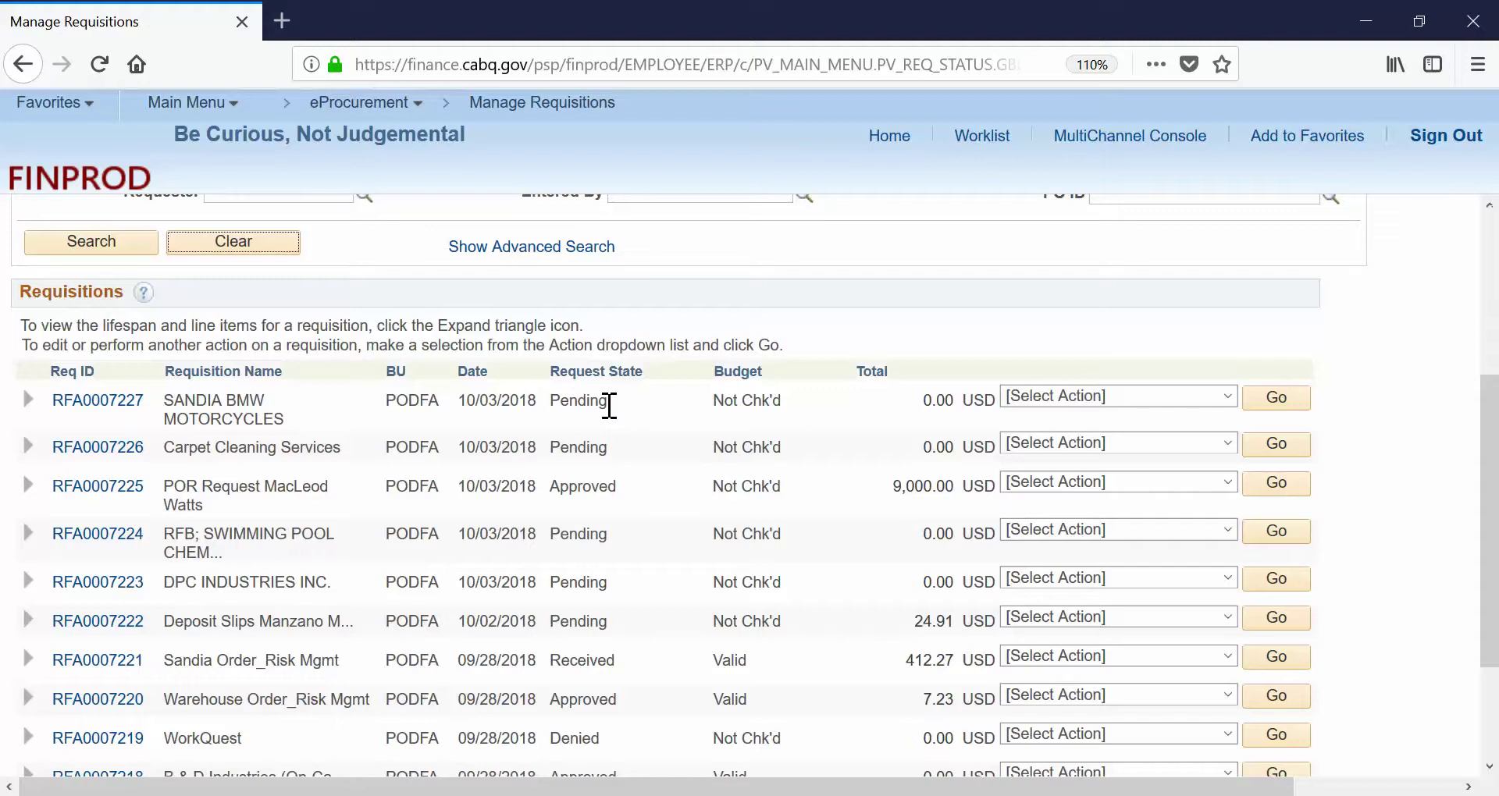
pyautogui.scroll(3, 611, 402)
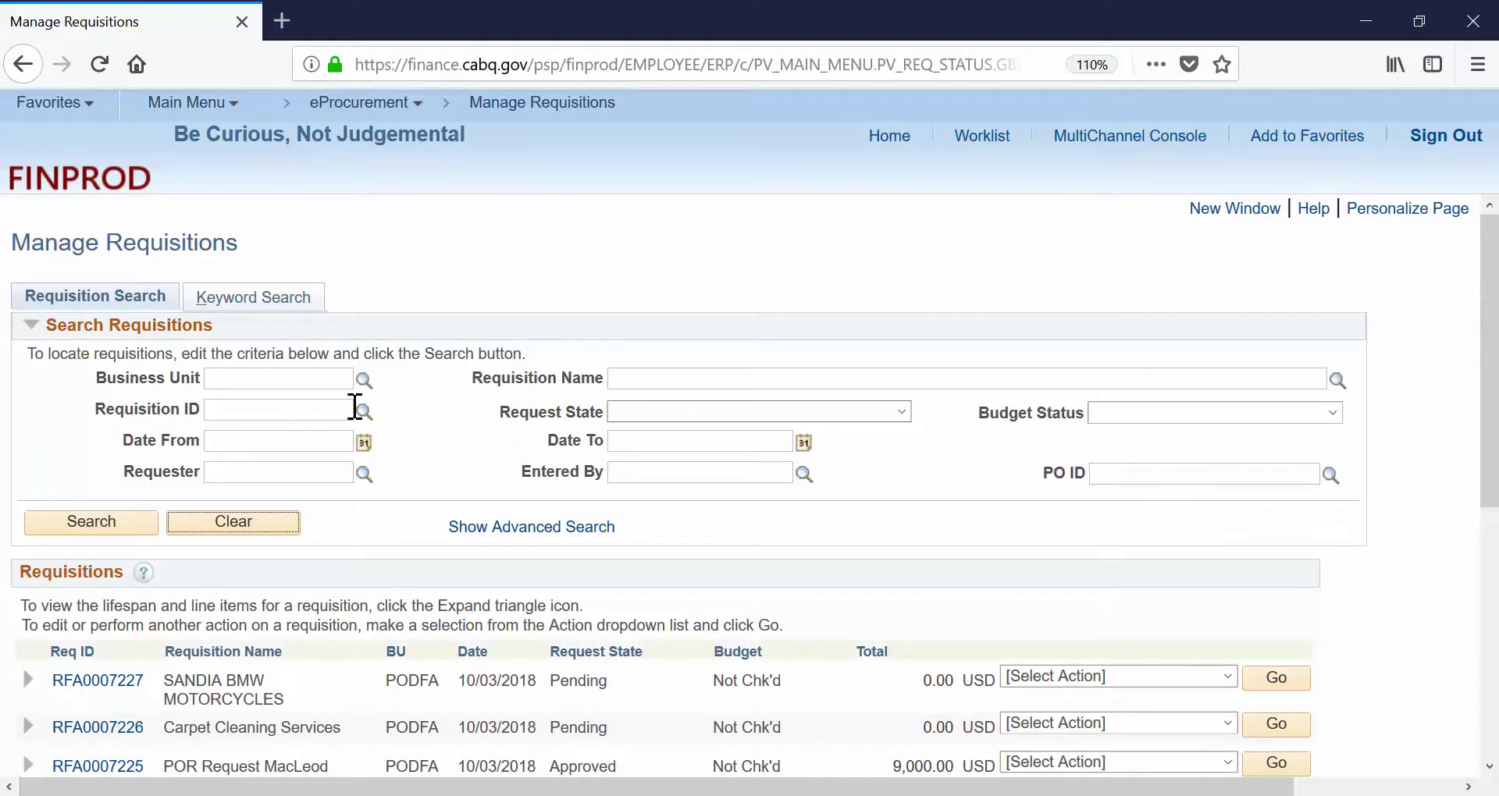
# Look up the business units and choose PODED, Economic Development Pur BU, as the search's Business Unit.
pyautogui.click(364, 381)
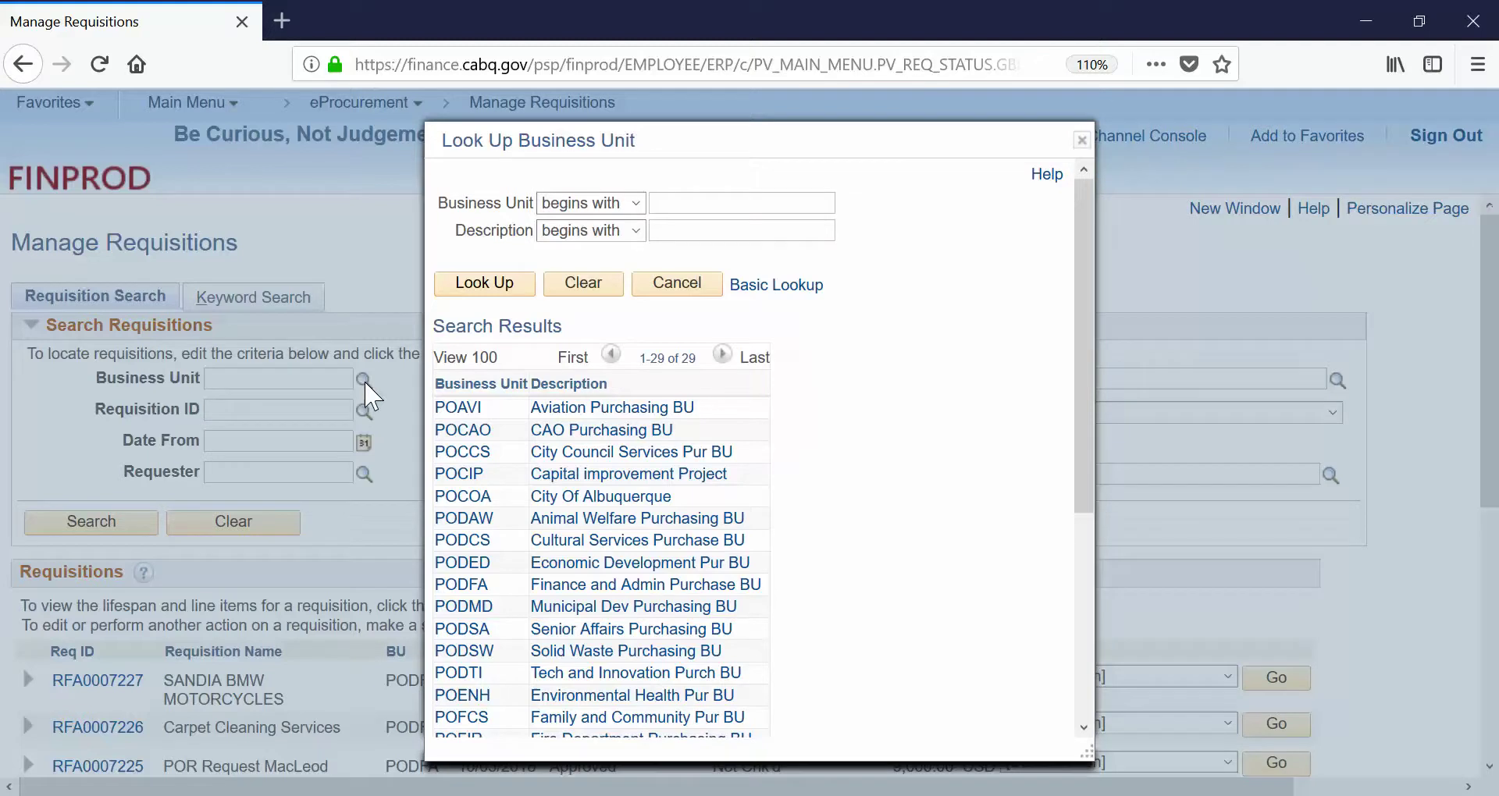
pyautogui.scroll(-5, 890, 531)
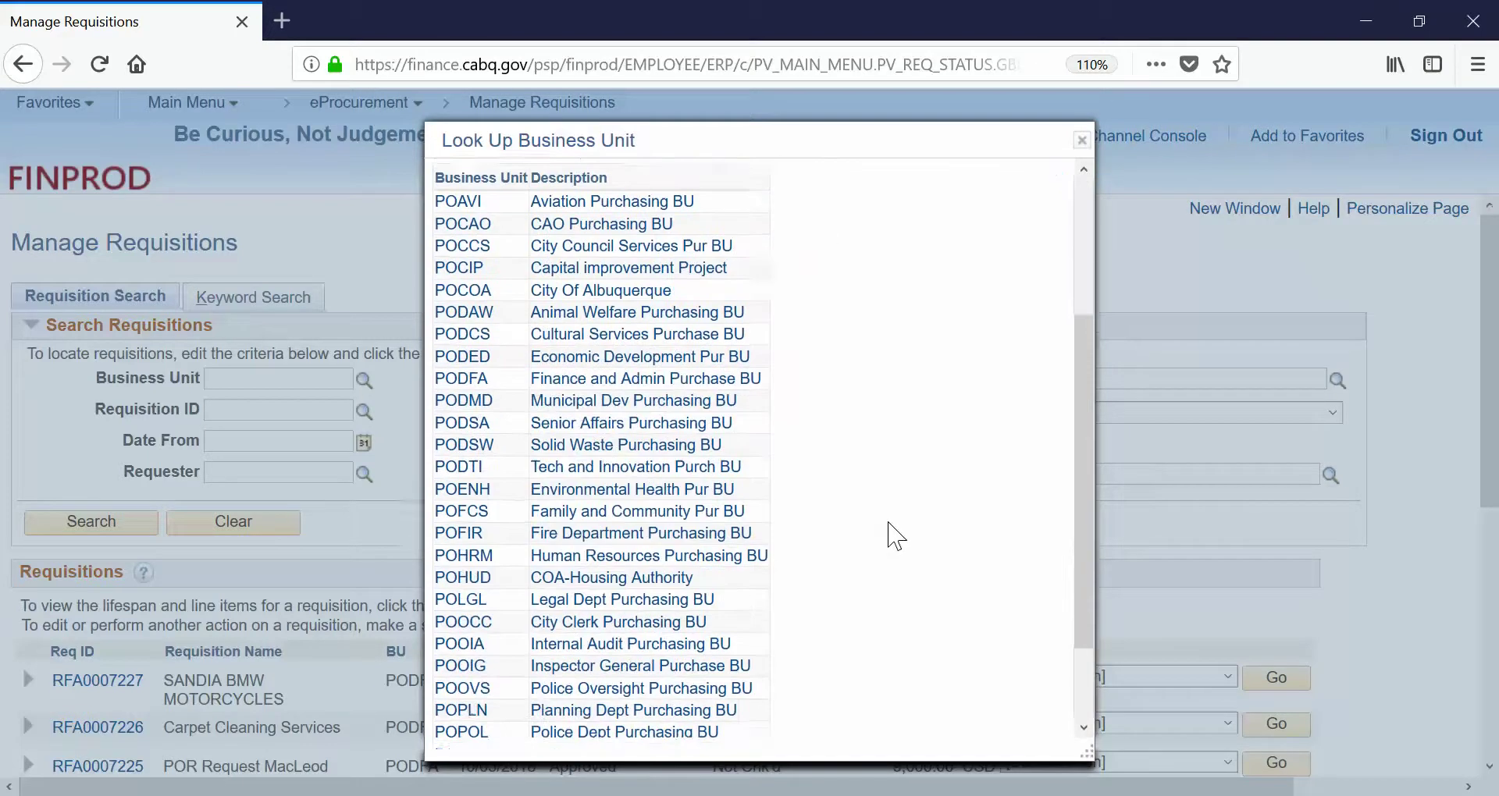
pyautogui.scroll(6, 890, 531)
pyautogui.scroll(-6, 890, 531)
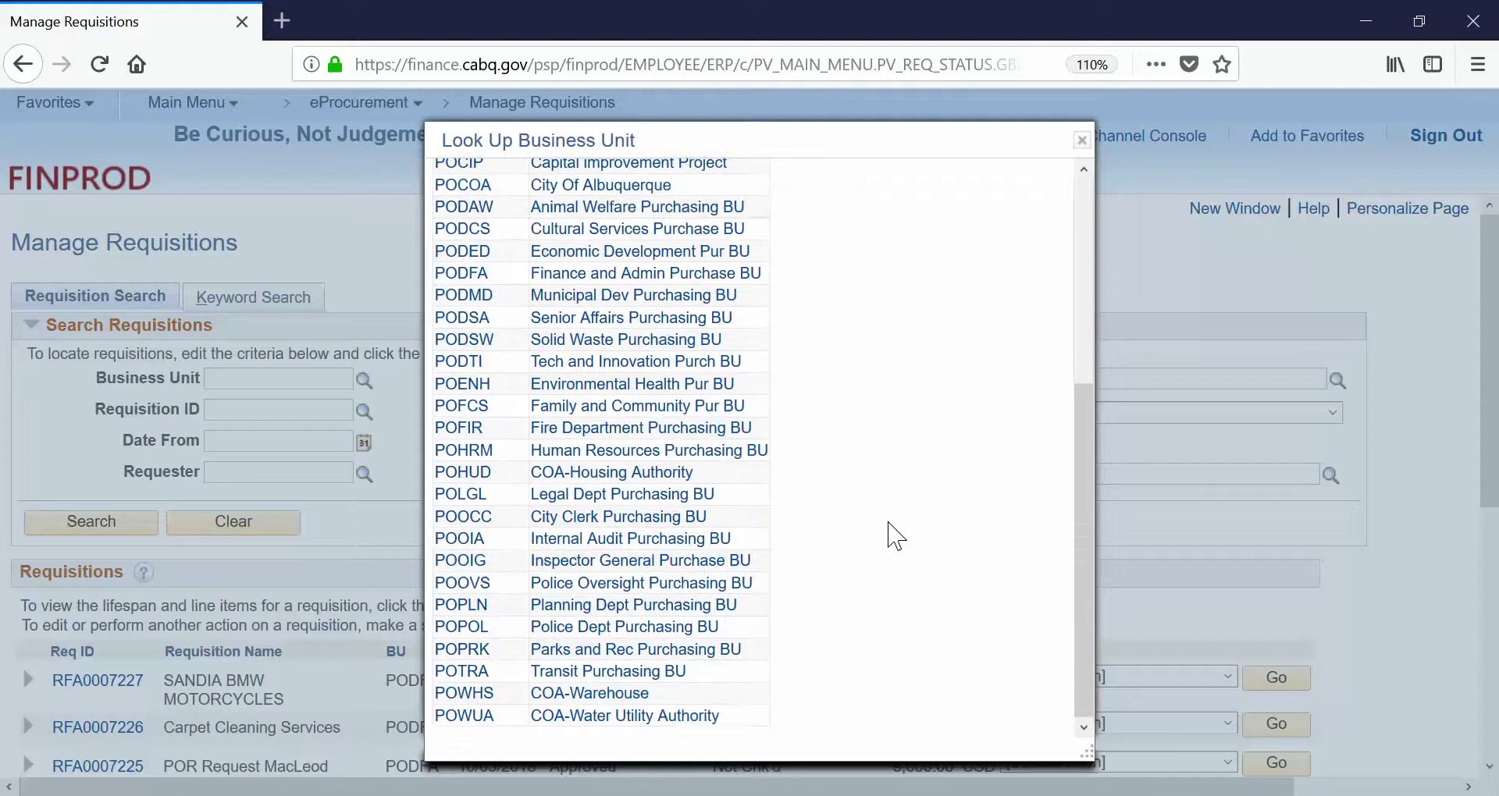
pyautogui.click(478, 268)
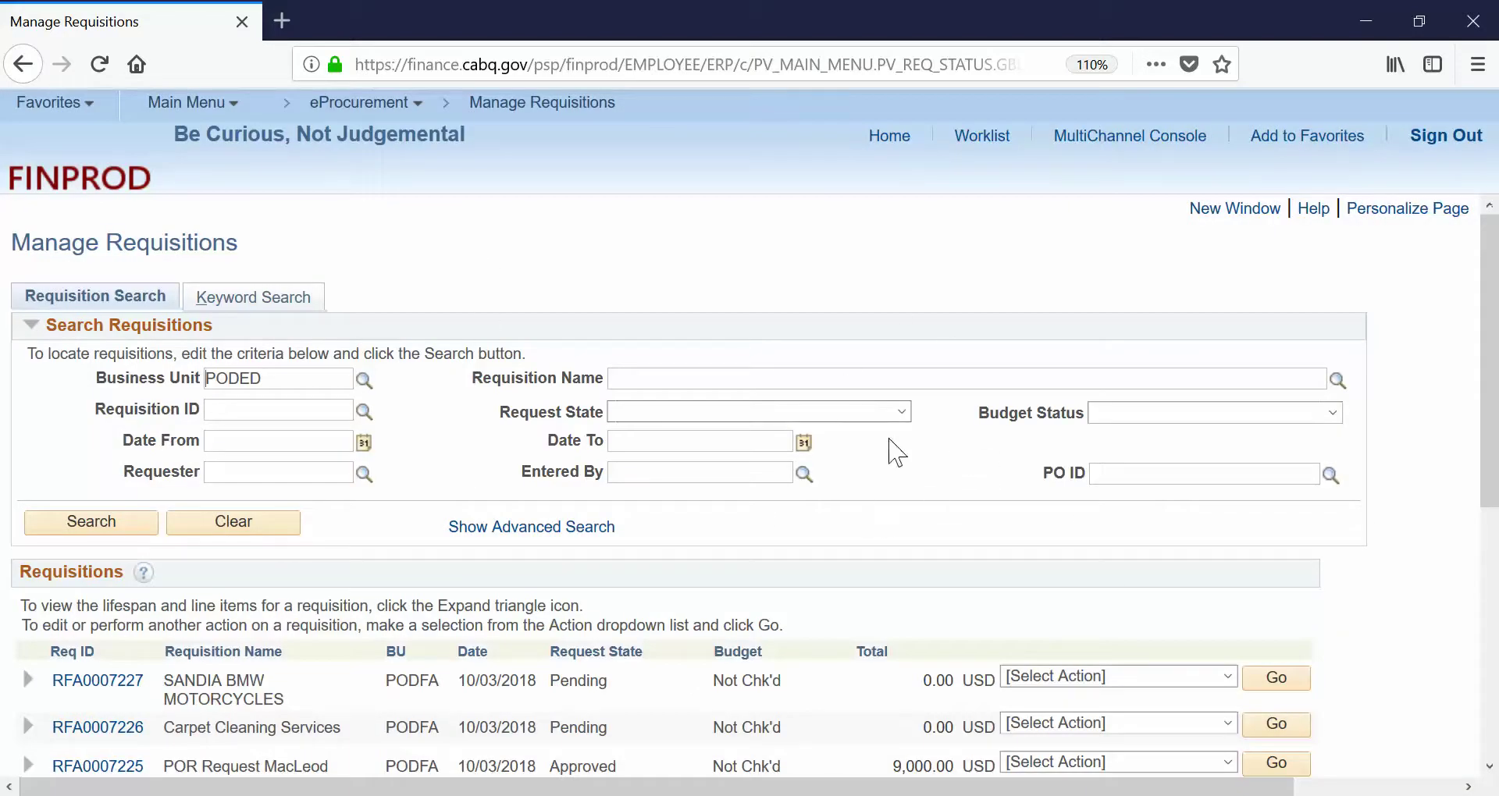
# Set the Request State to Pending and run the requisition search.
pyautogui.click(901, 414)
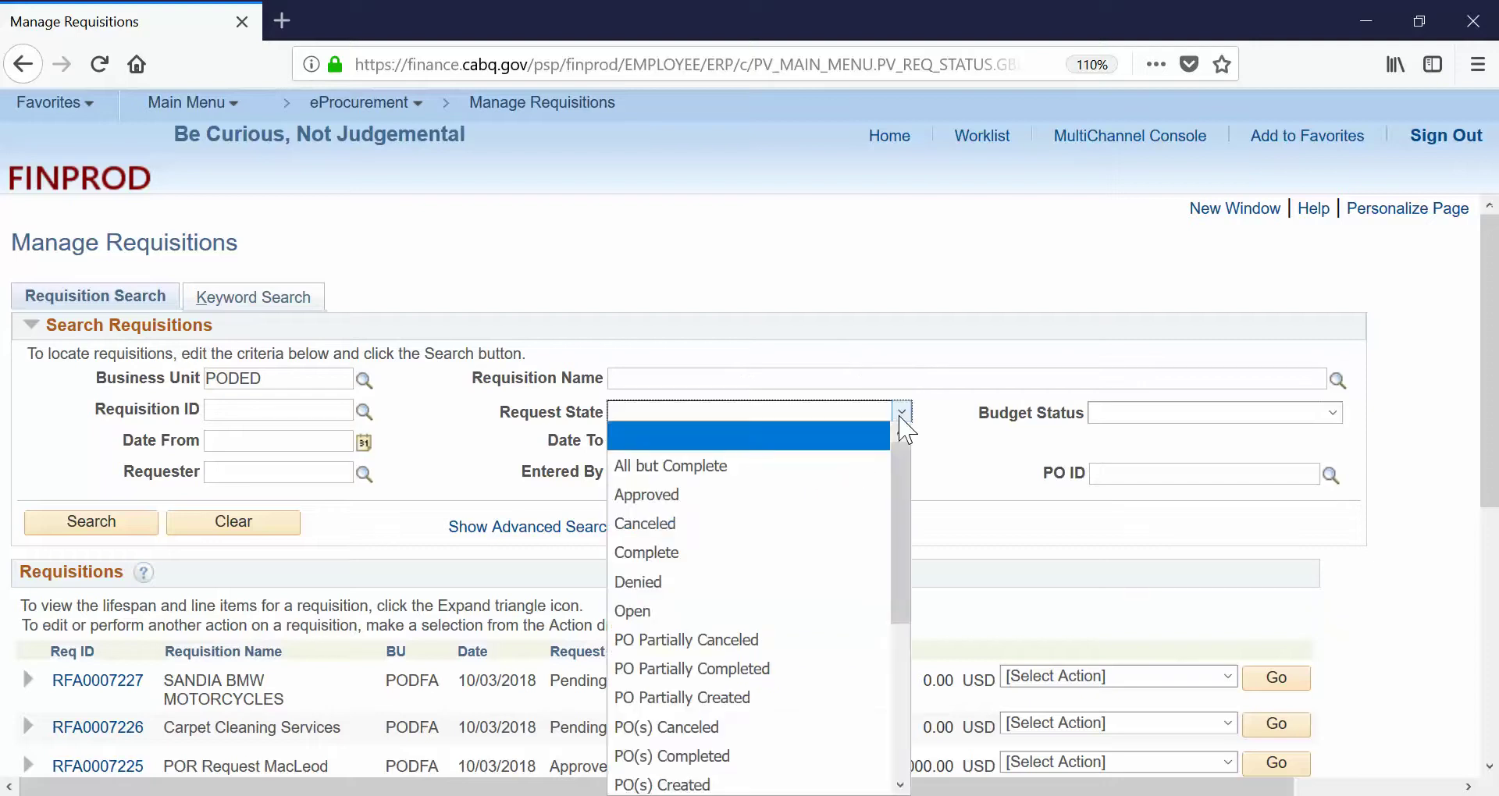
pyautogui.scroll(-3, 798, 539)
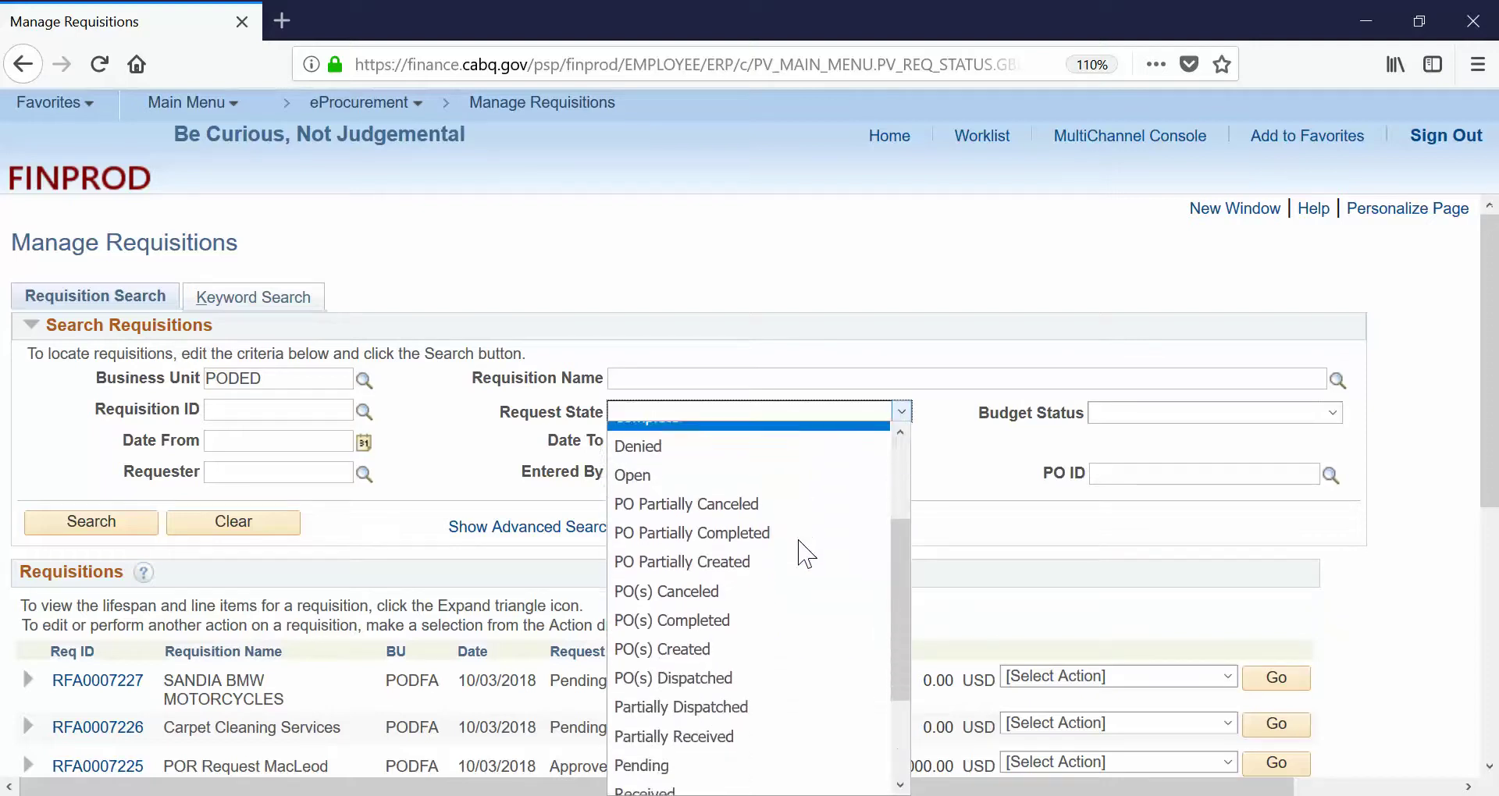
pyautogui.click(670, 713)
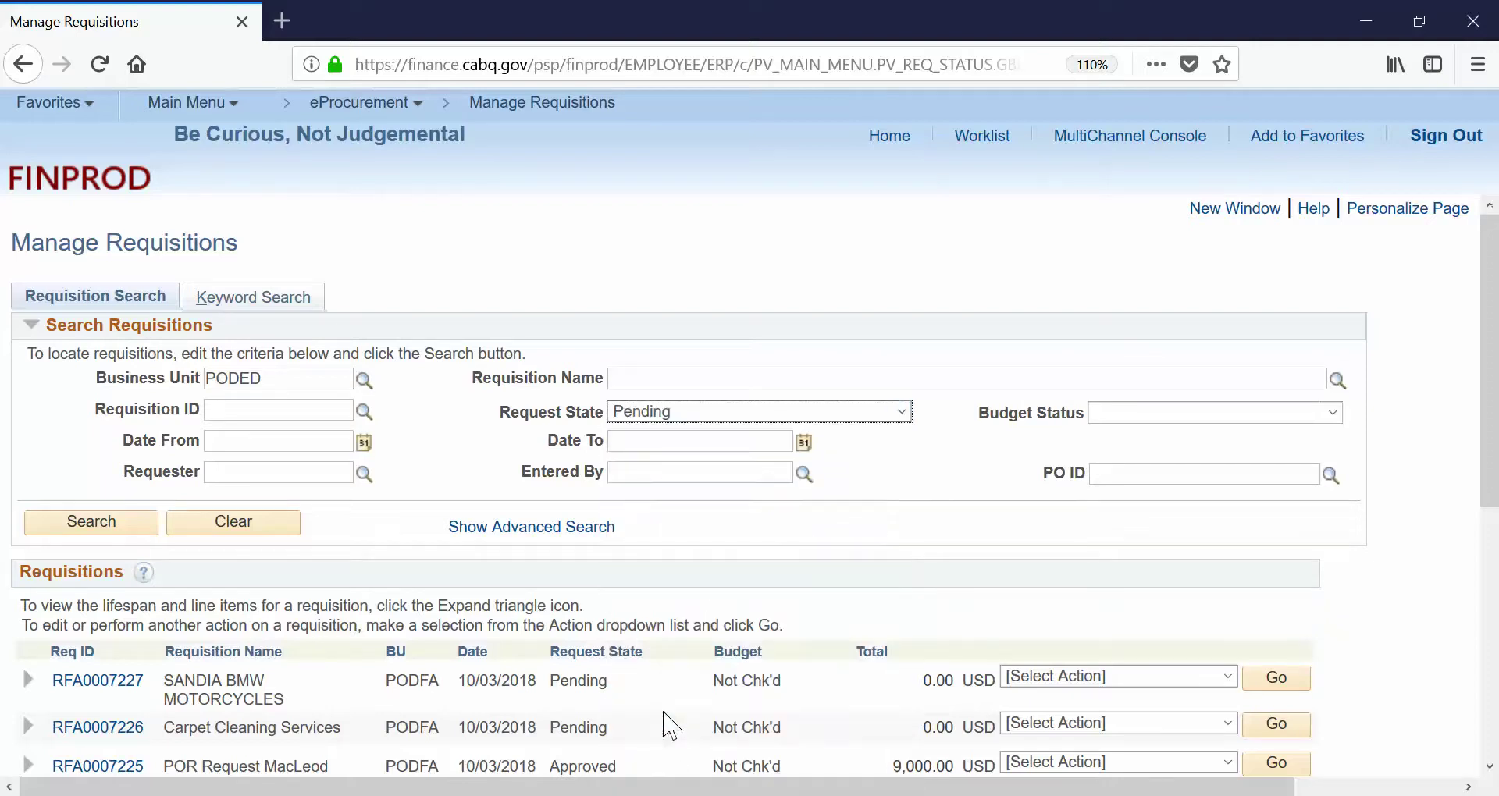
pyautogui.click(110, 538)
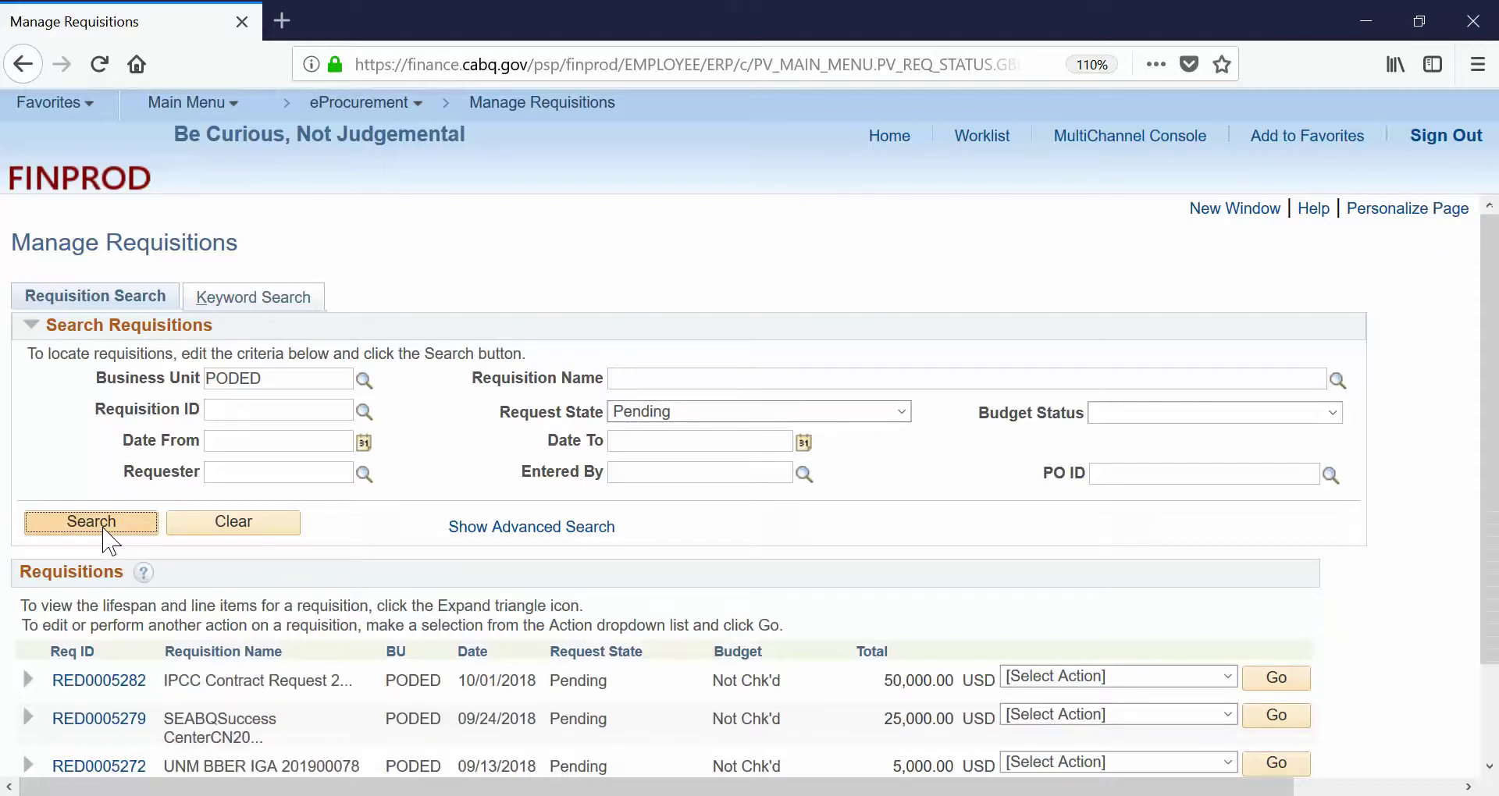
# Expand the SEABQSuccess Center requisition dated 09/24/2018 to show its lifespan and line items, and dismiss the e-mail notification.
pyautogui.scroll(-3, 719, 525)
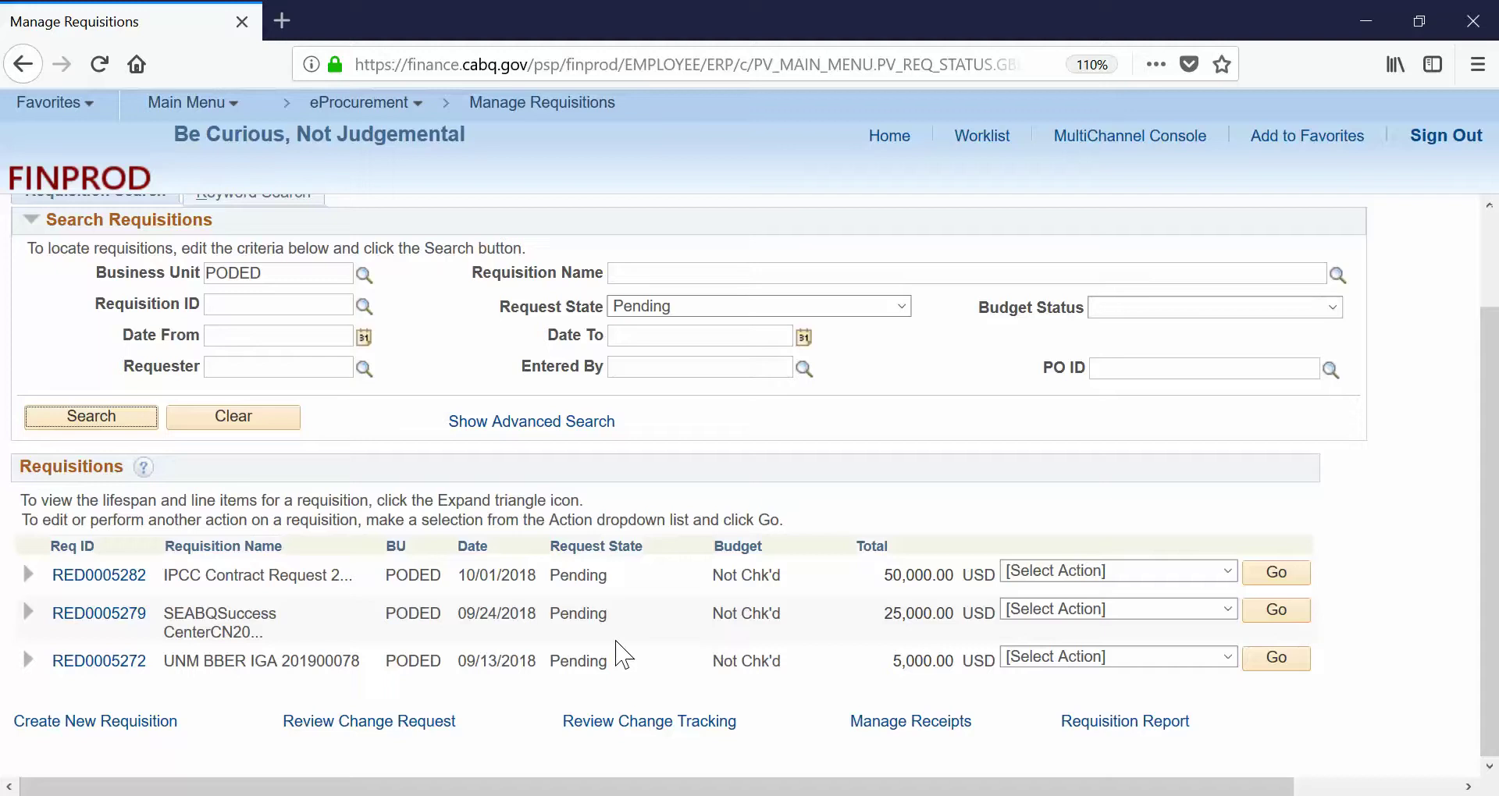
pyautogui.click(28, 611)
pyautogui.scroll(-4, 368, 616)
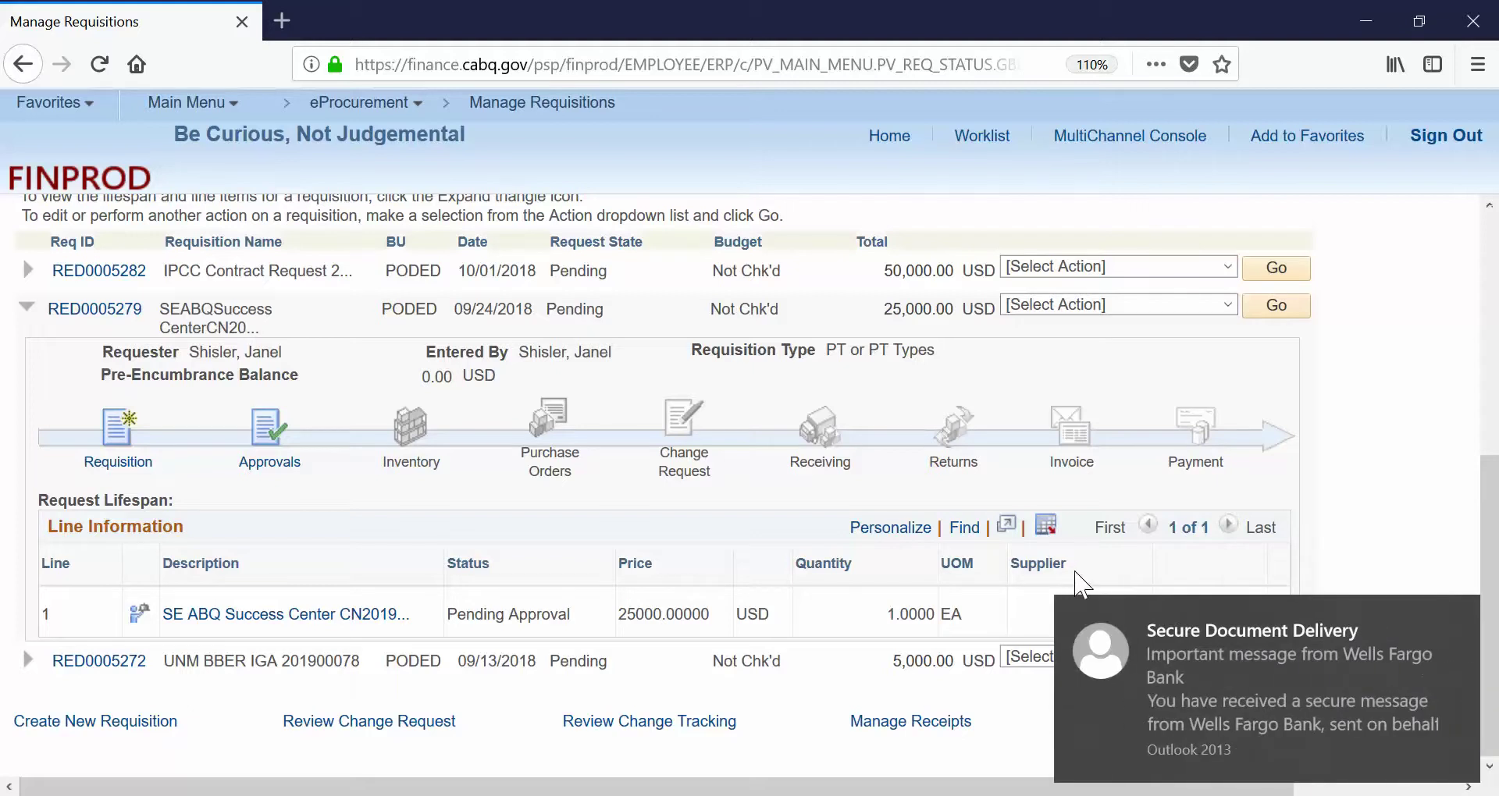
pyautogui.click(1459, 618)
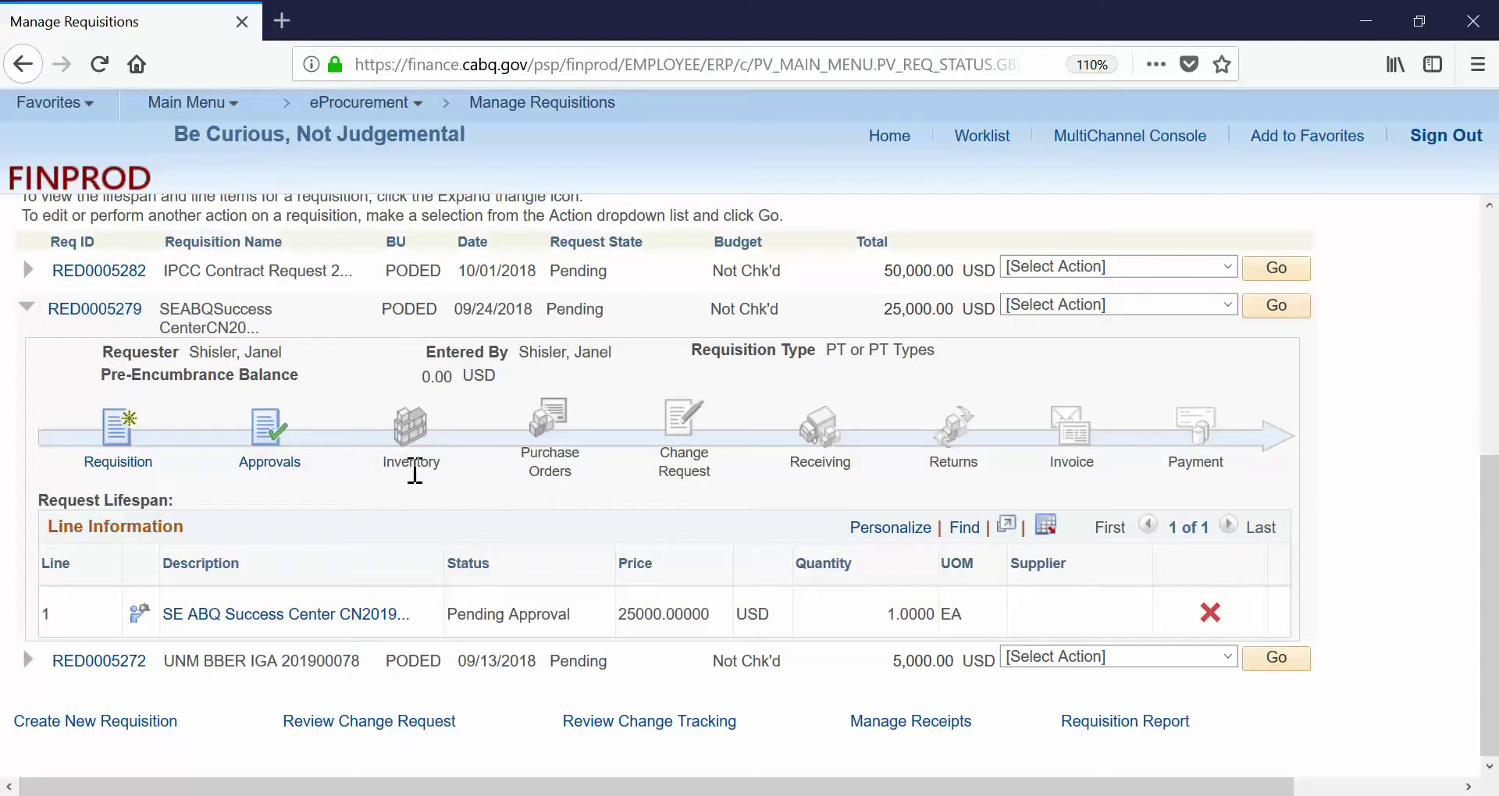
# Open the approval status of the SEABQSuccess Center requisition, examine the full approver chain and return to Manage Requisitions.
pyautogui.click(271, 463)
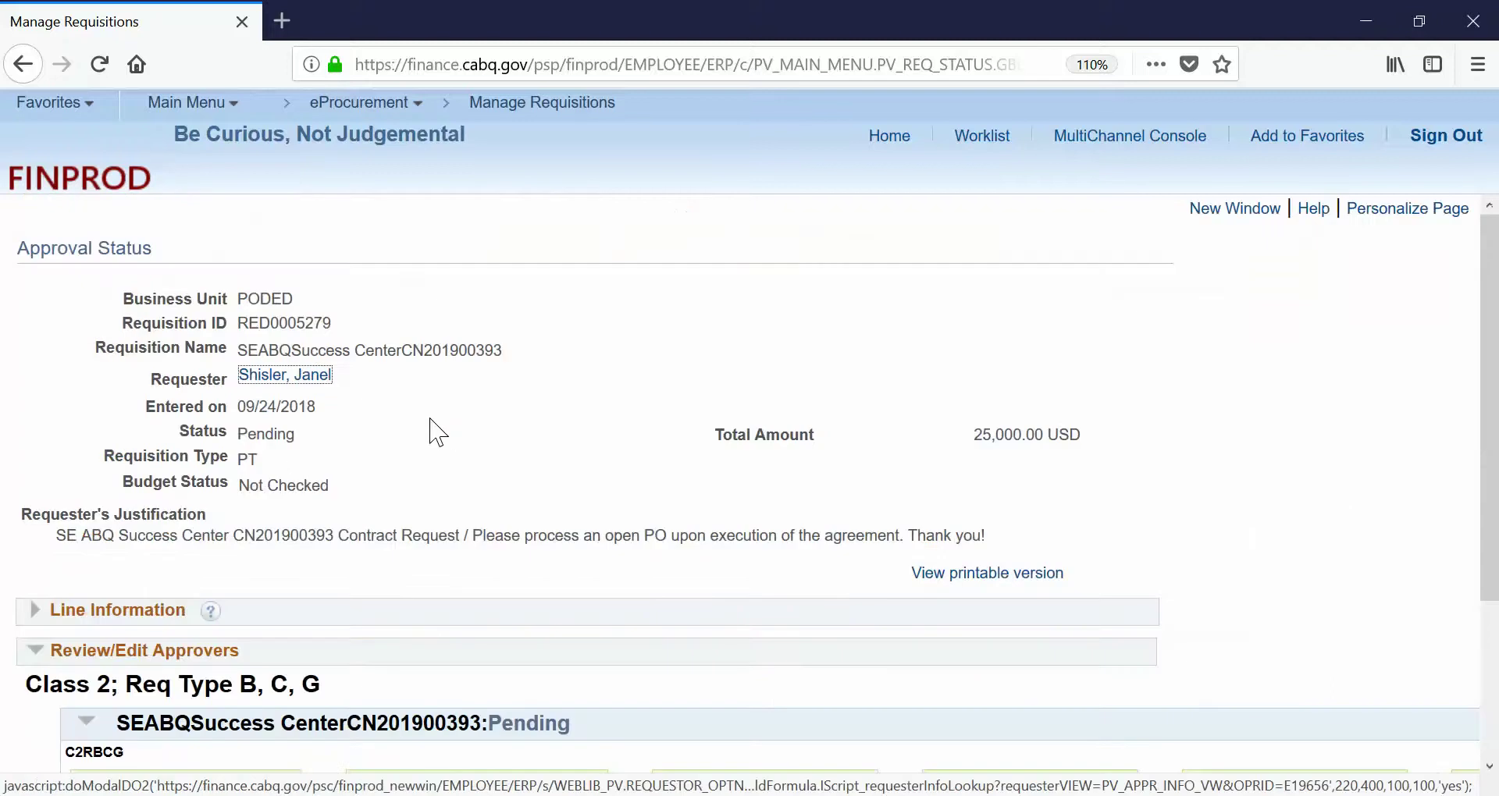
pyautogui.scroll(-4, 445, 429)
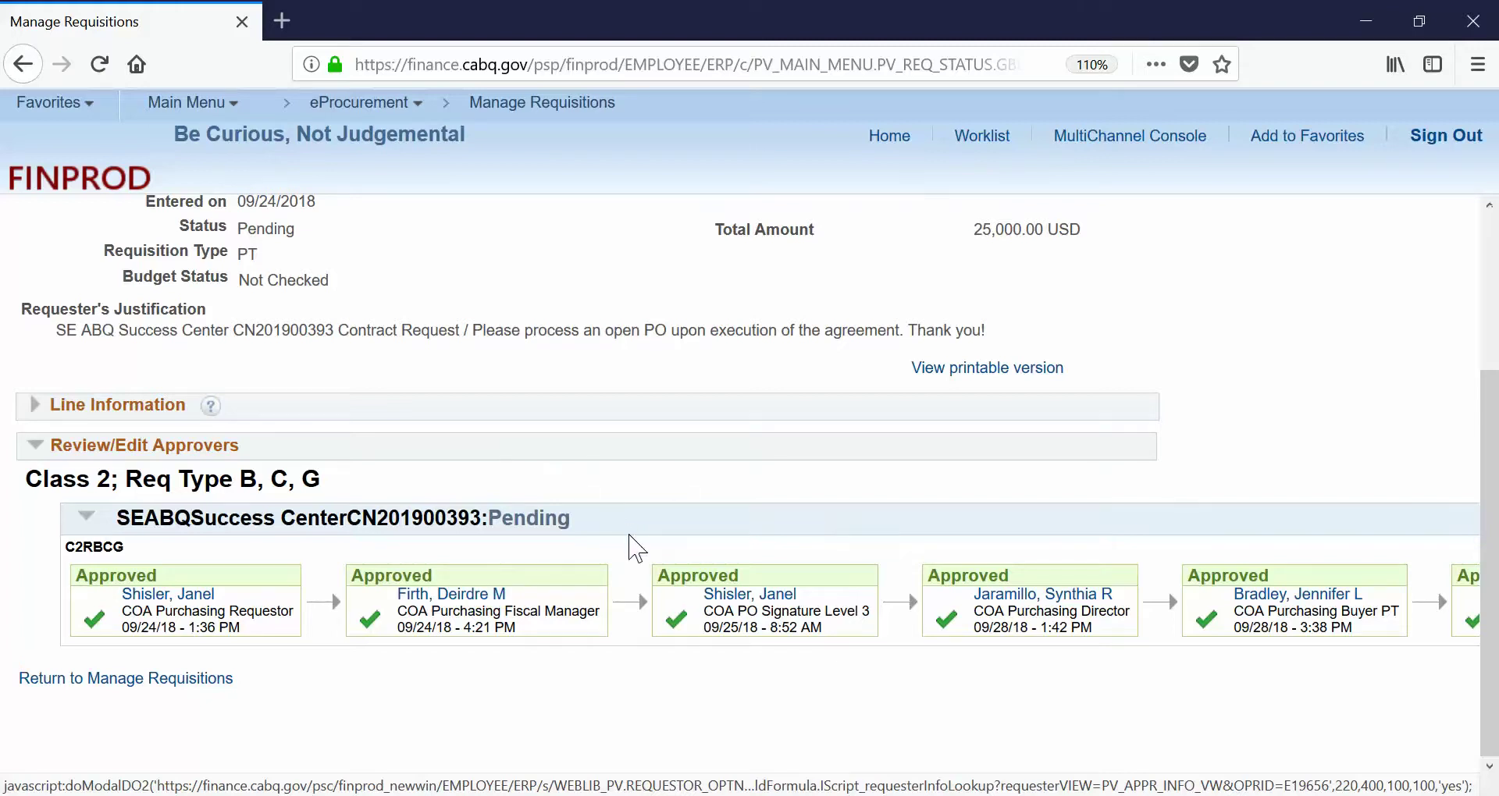
pyautogui.hscroll(2, 632, 538)
pyautogui.hscroll(10, 636, 546)
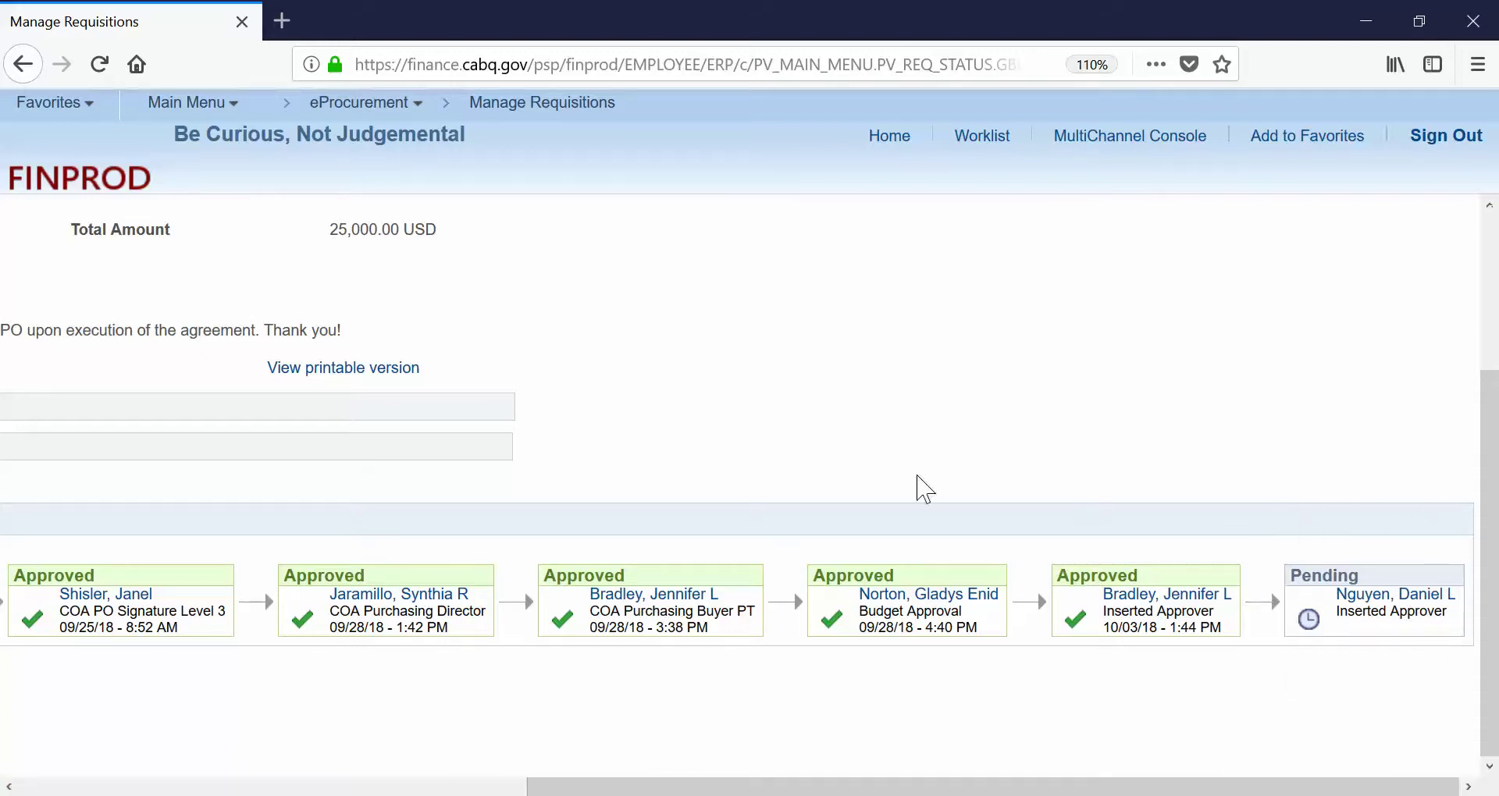
pyautogui.hscroll(-6, 902, 478)
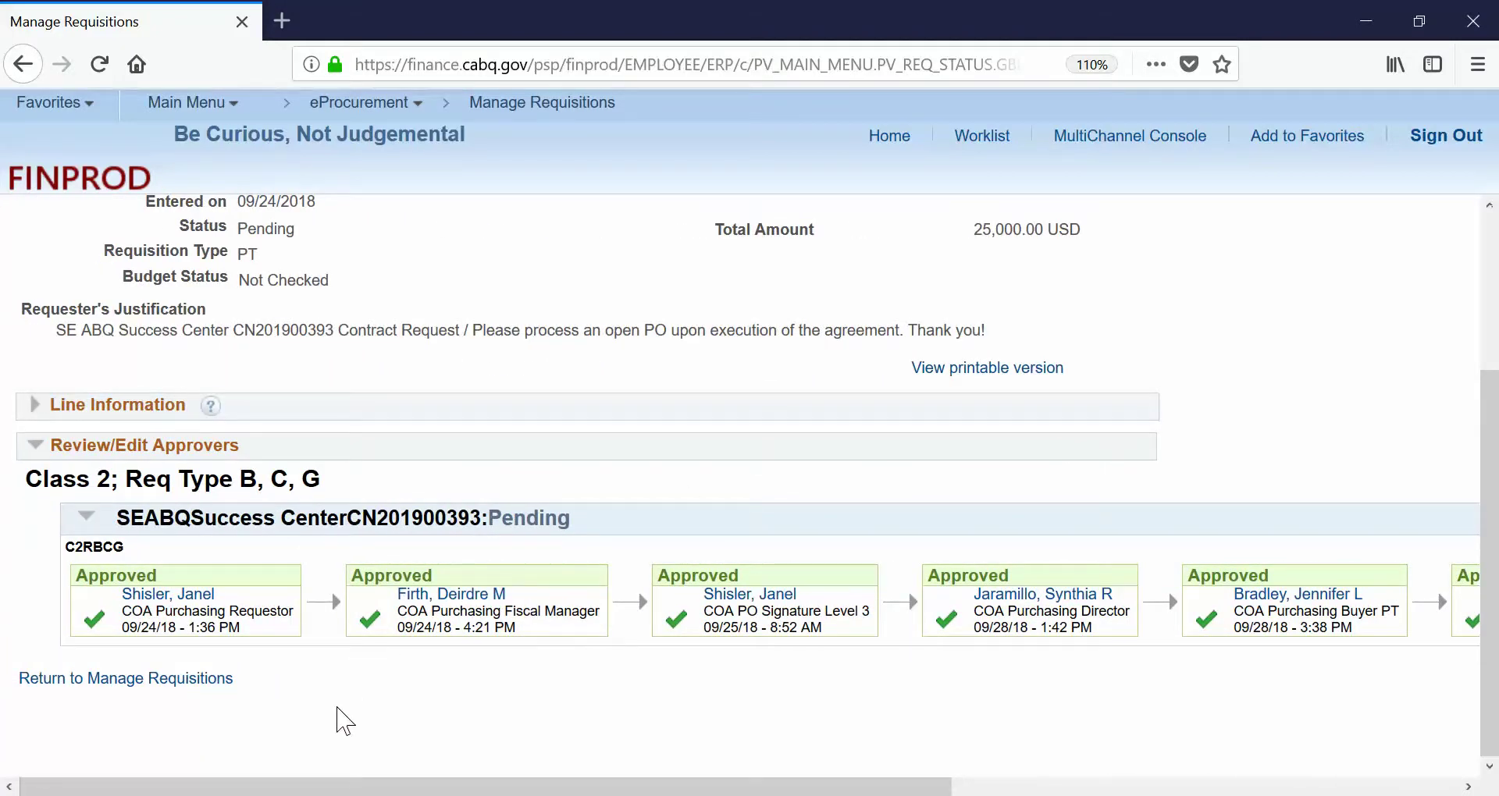
pyautogui.click(220, 682)
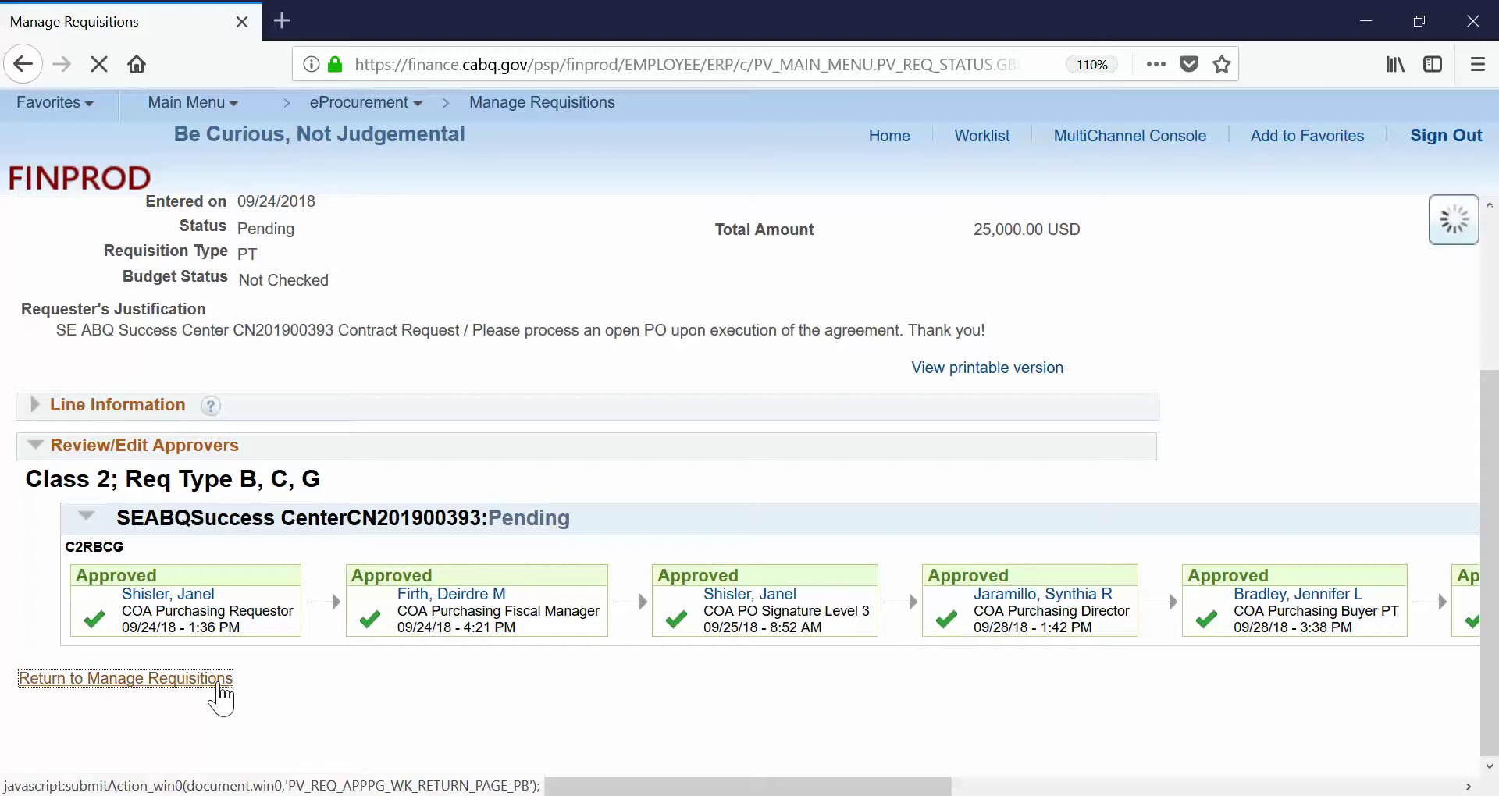
# Reopen the expanded requisition's approval status, check the last approvers in the chain and return to the requisition list.
pyautogui.scroll(-5, 721, 585)
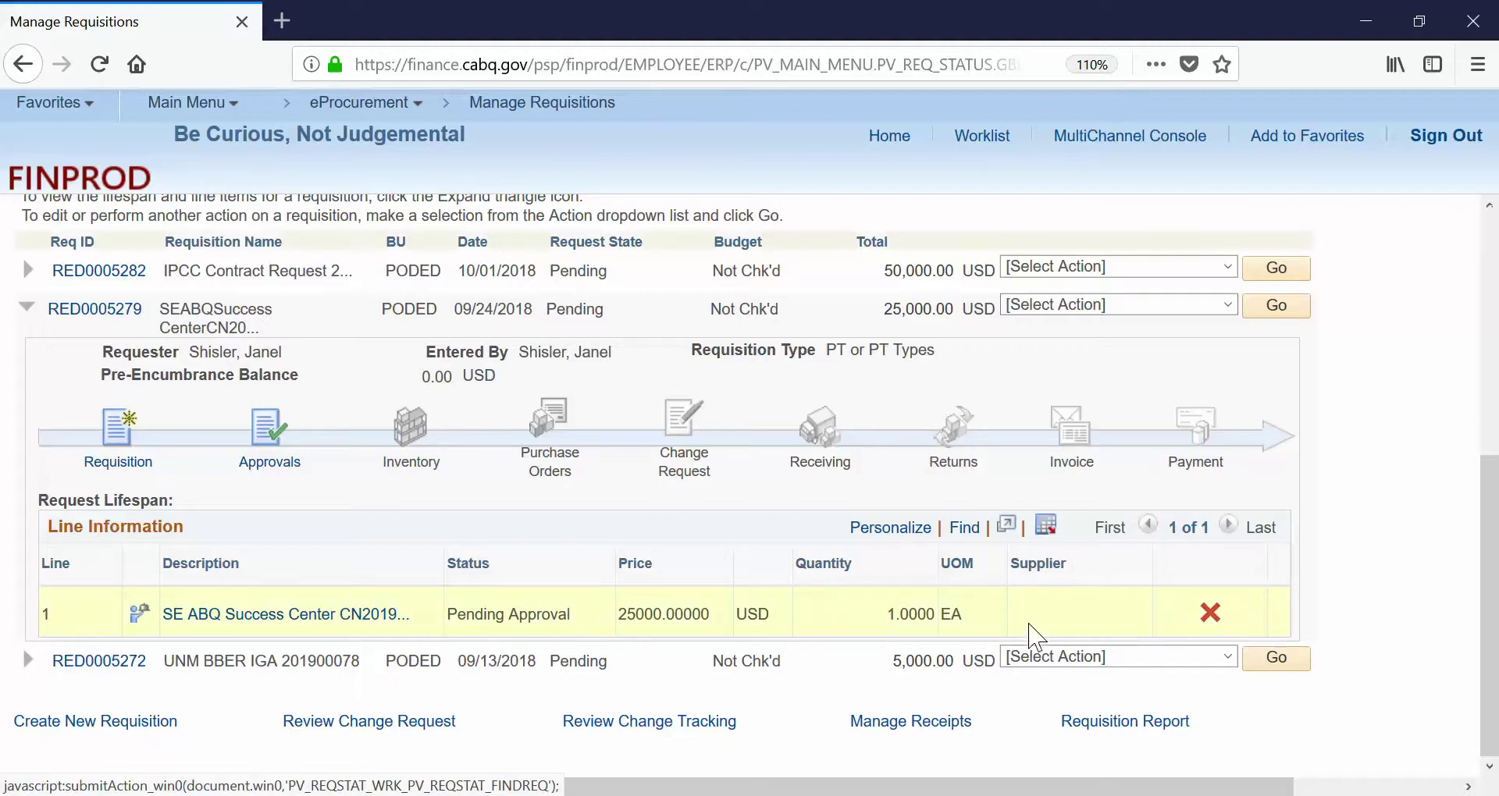
pyautogui.click(278, 468)
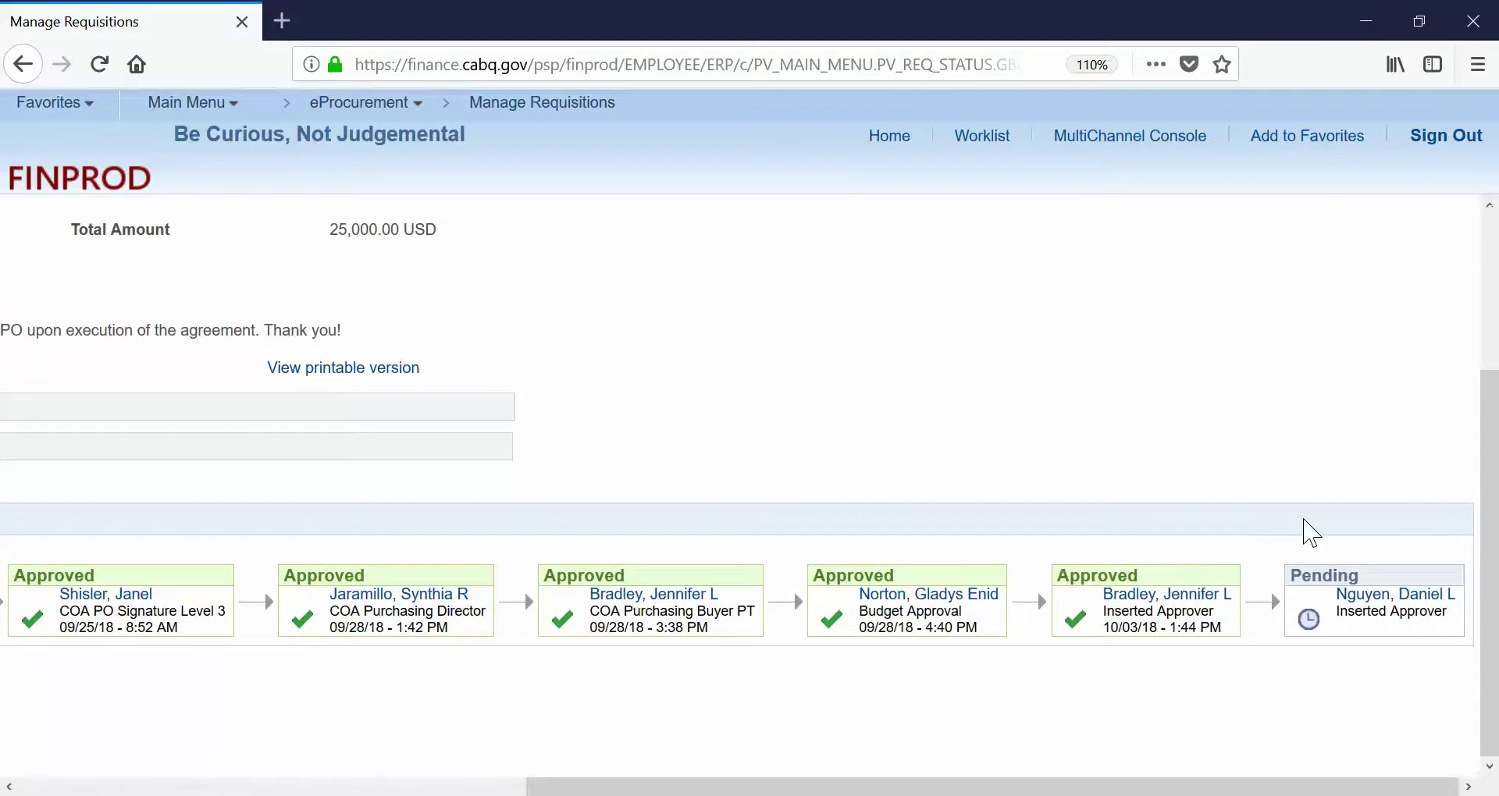
pyautogui.hscroll(-6, 1304, 521)
pyautogui.hscroll(-2, 669, 536)
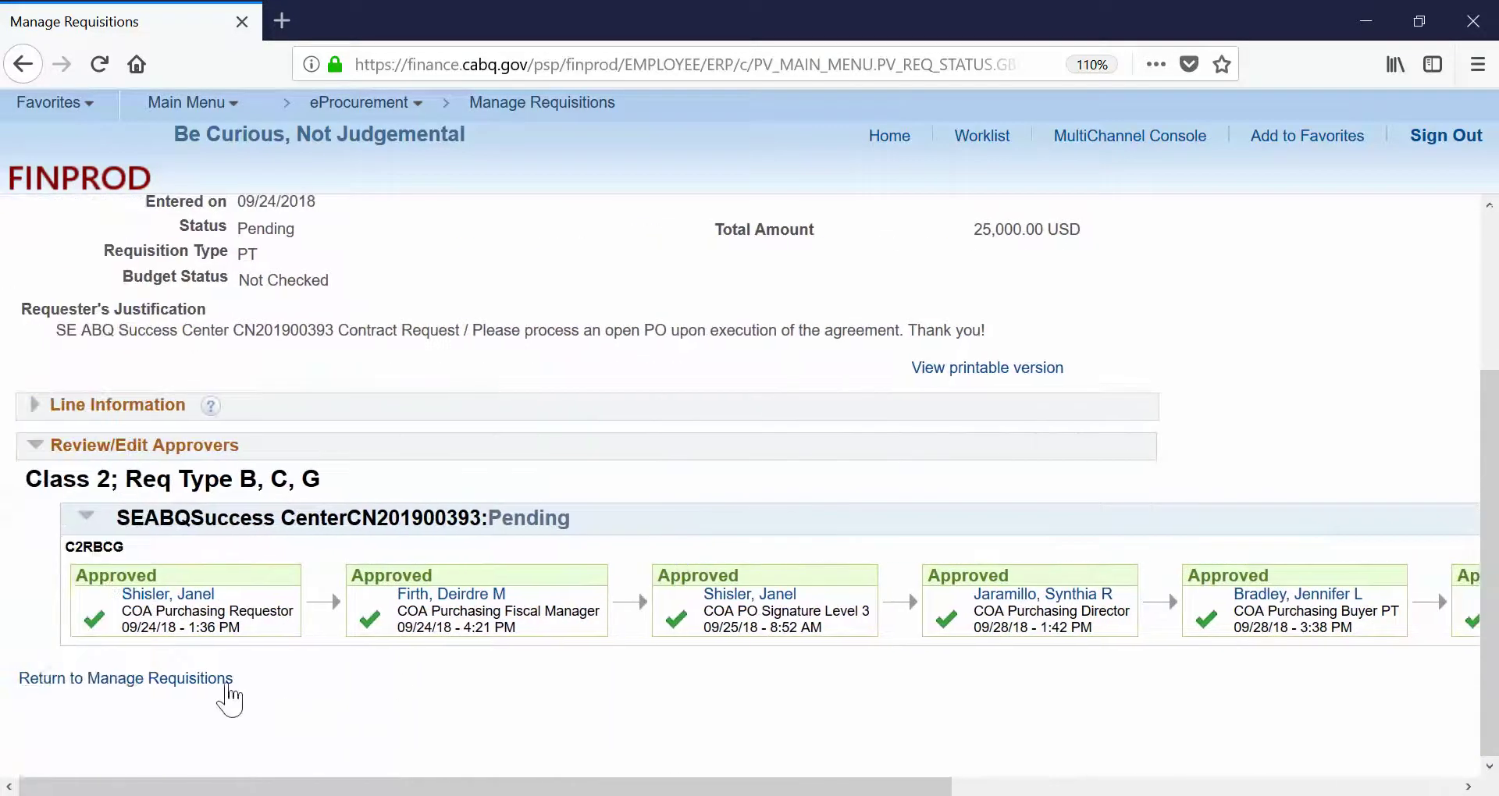
pyautogui.click(227, 687)
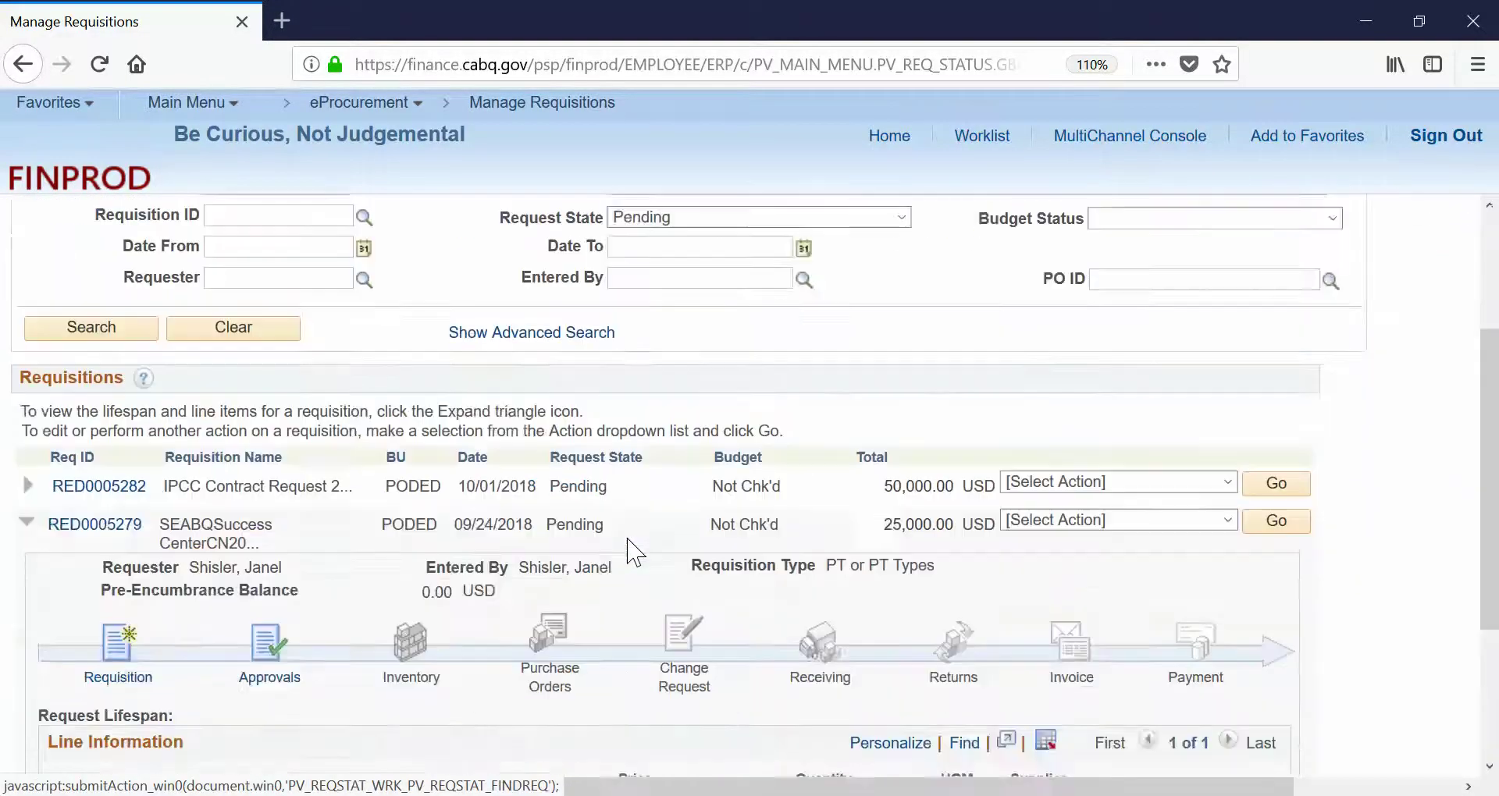
pyautogui.scroll(-5, 634, 553)
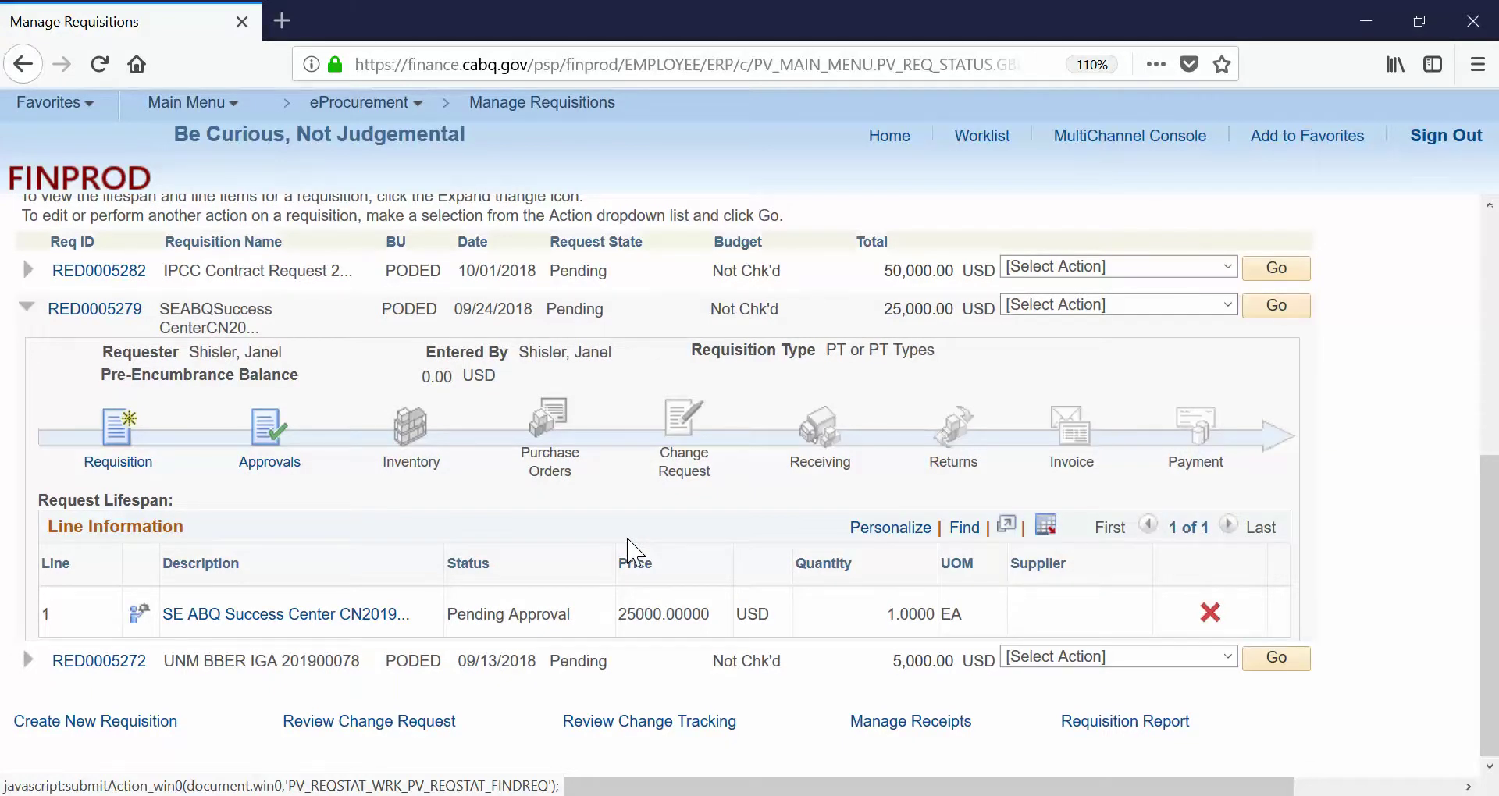
pyautogui.scroll(10, 634, 553)
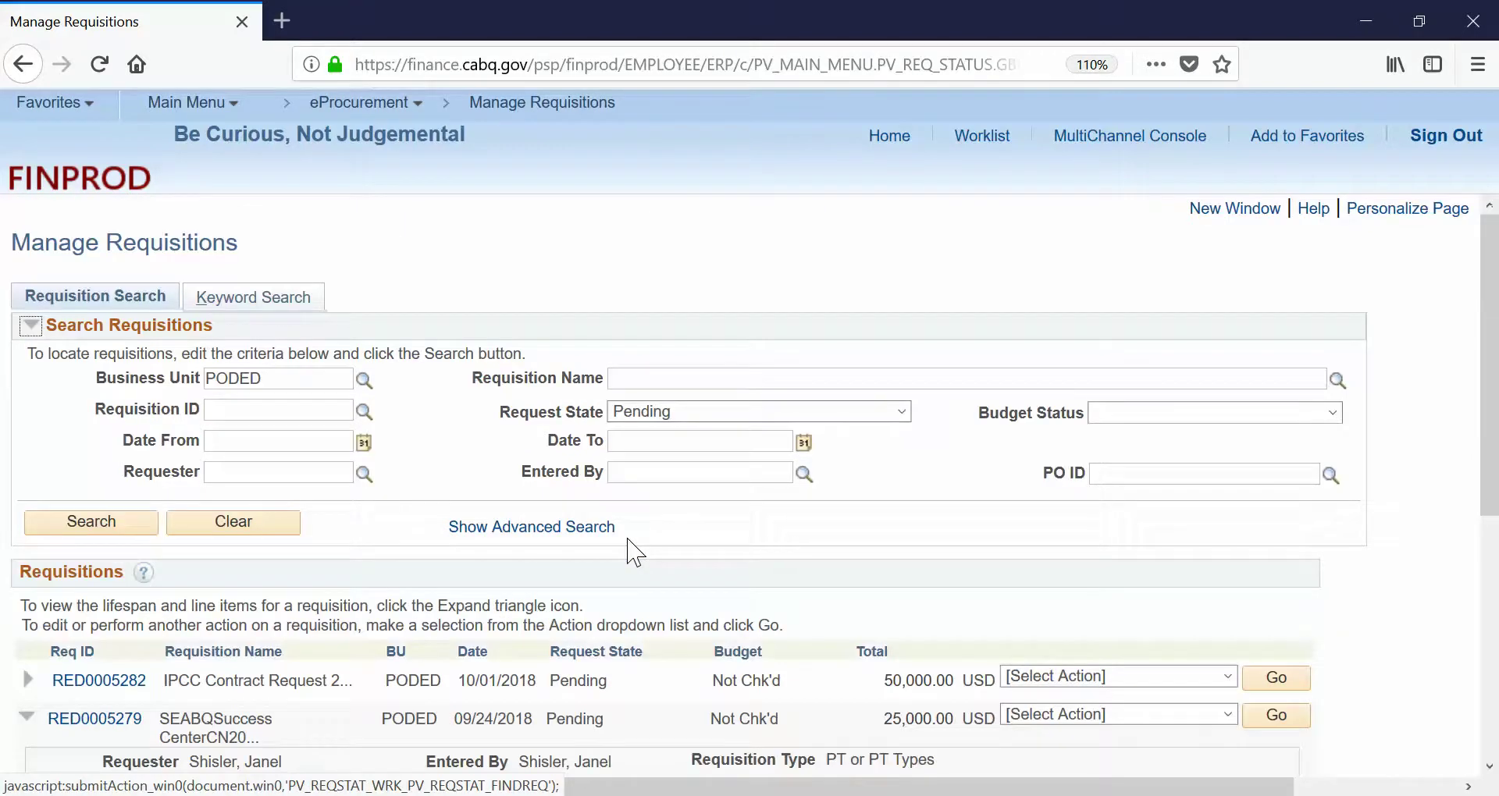
pyautogui.scroll(-4, 634, 553)
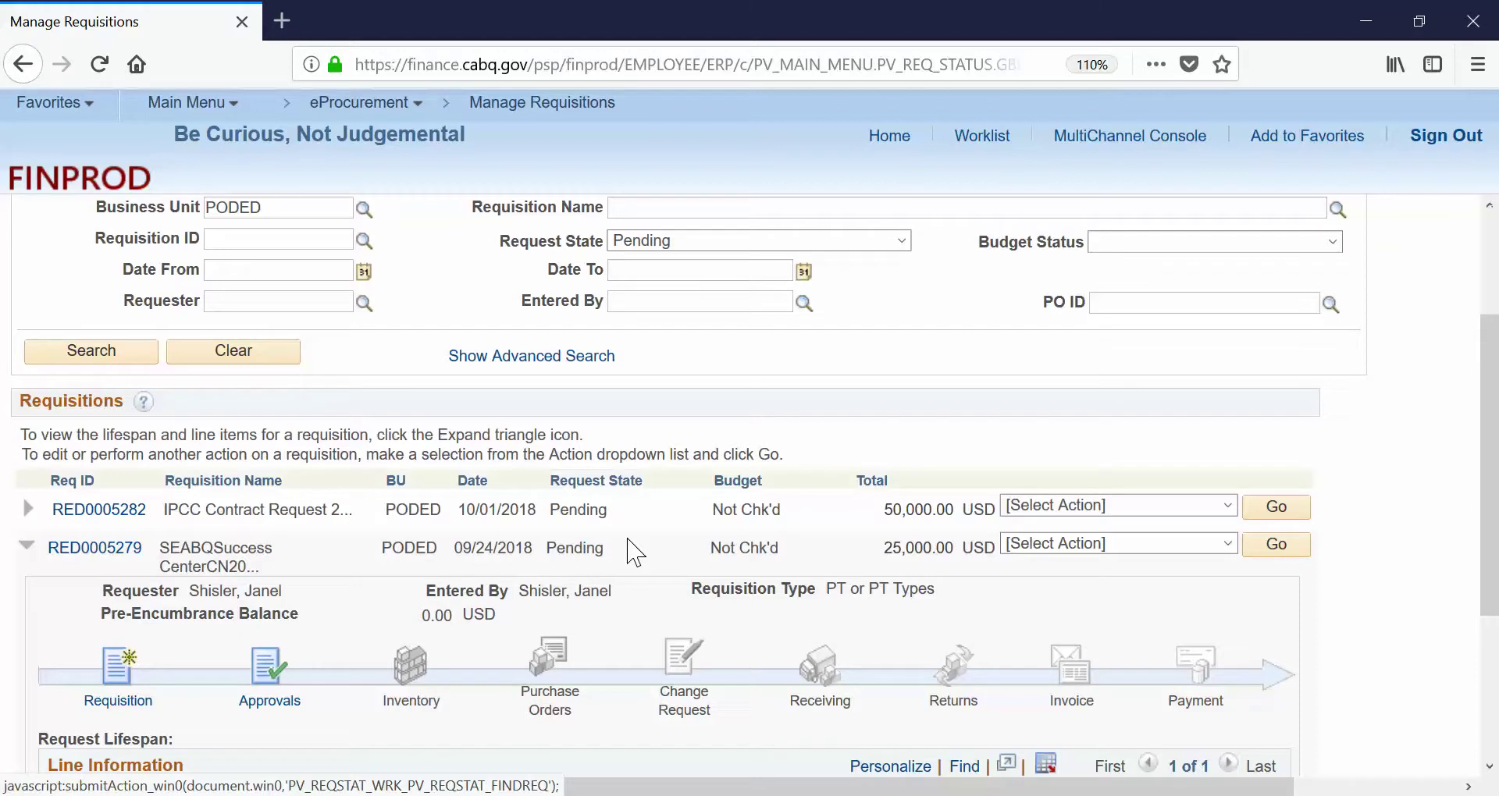
pyautogui.moveTo(1033, 795)
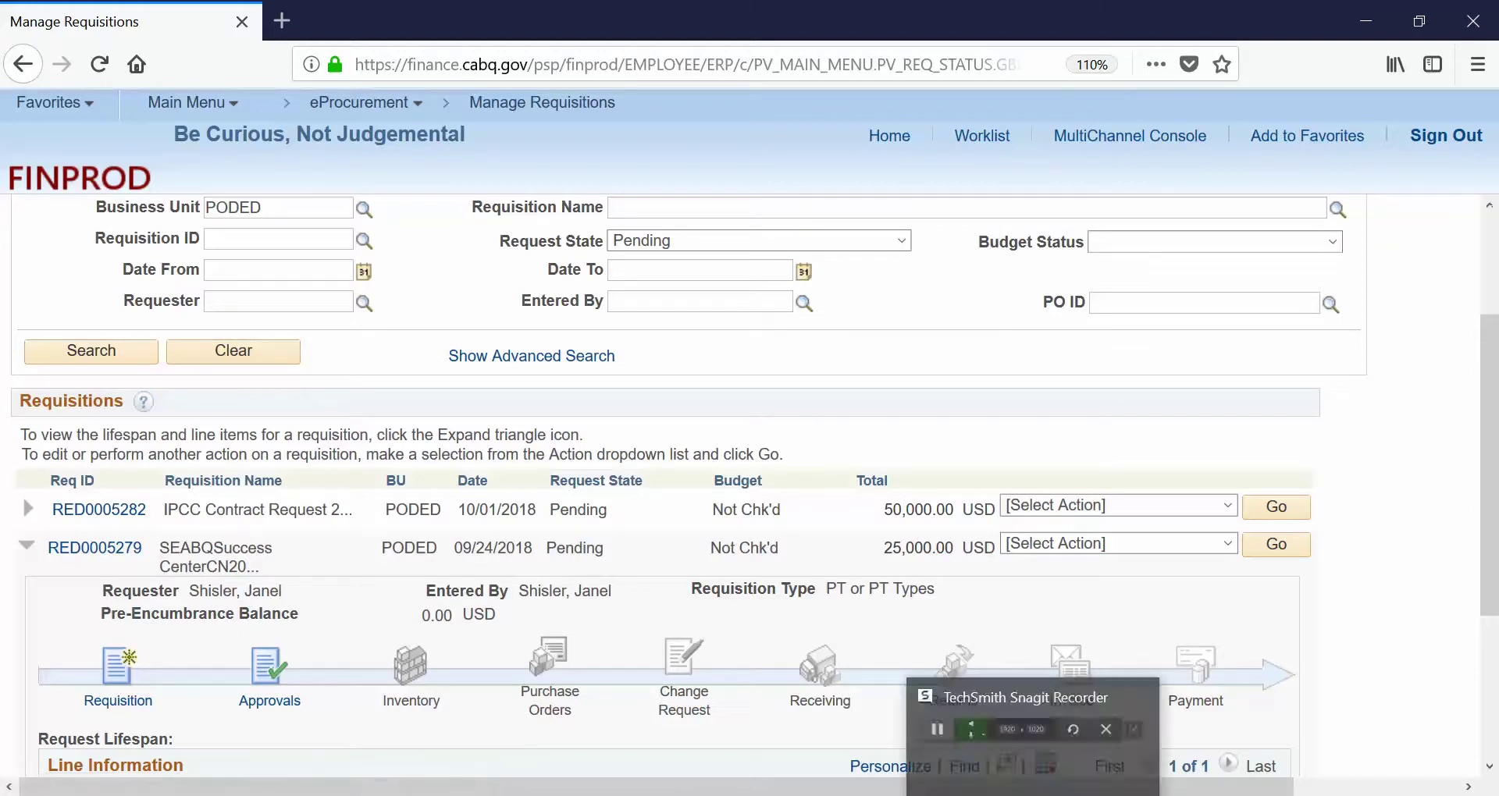